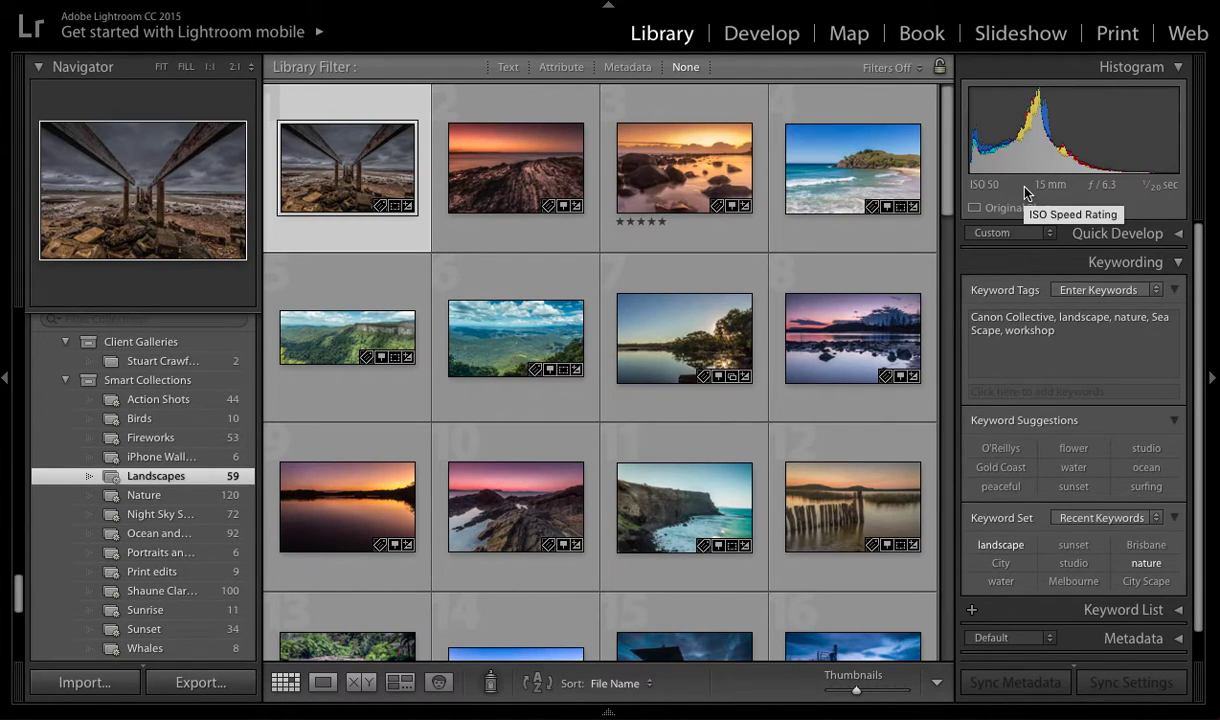
# Find the golden sunset beach photo with the rocky outcrop in Landscapes and open it in Loupe view.
pyautogui.scroll(-4, 740, 390)
pyautogui.scroll(-5, 737, 390)
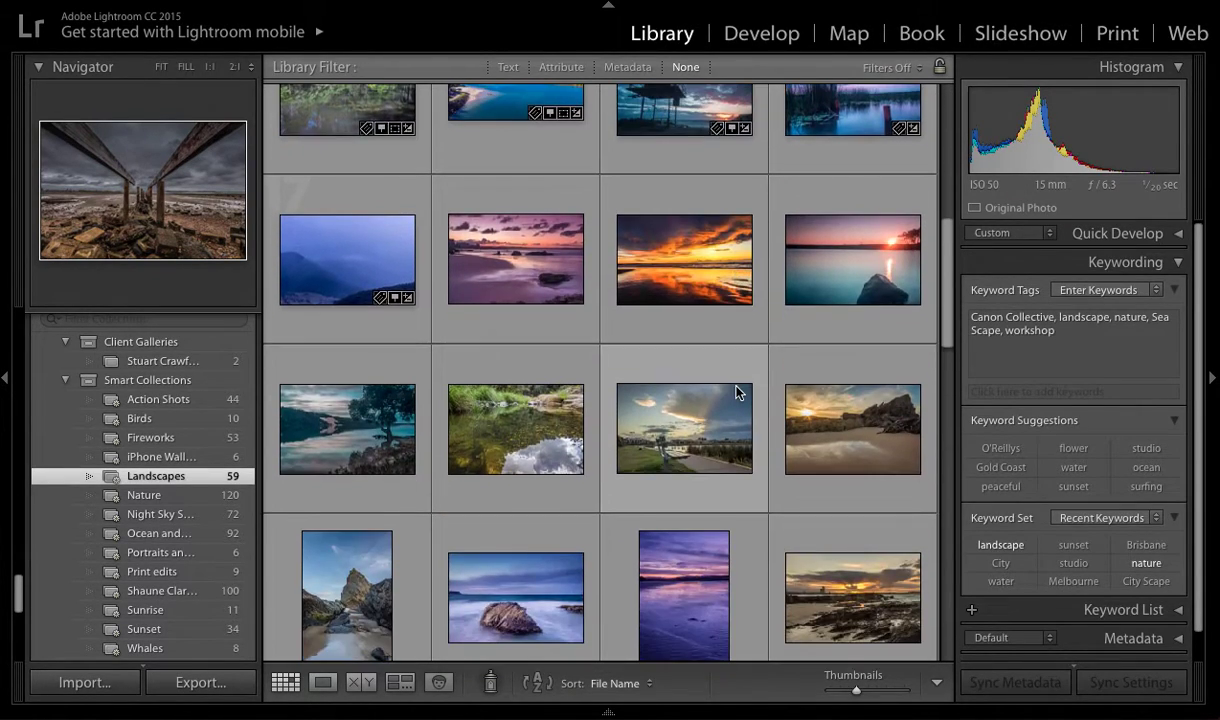
pyautogui.scroll(-6, 813, 338)
pyautogui.scroll(-8, 813, 338)
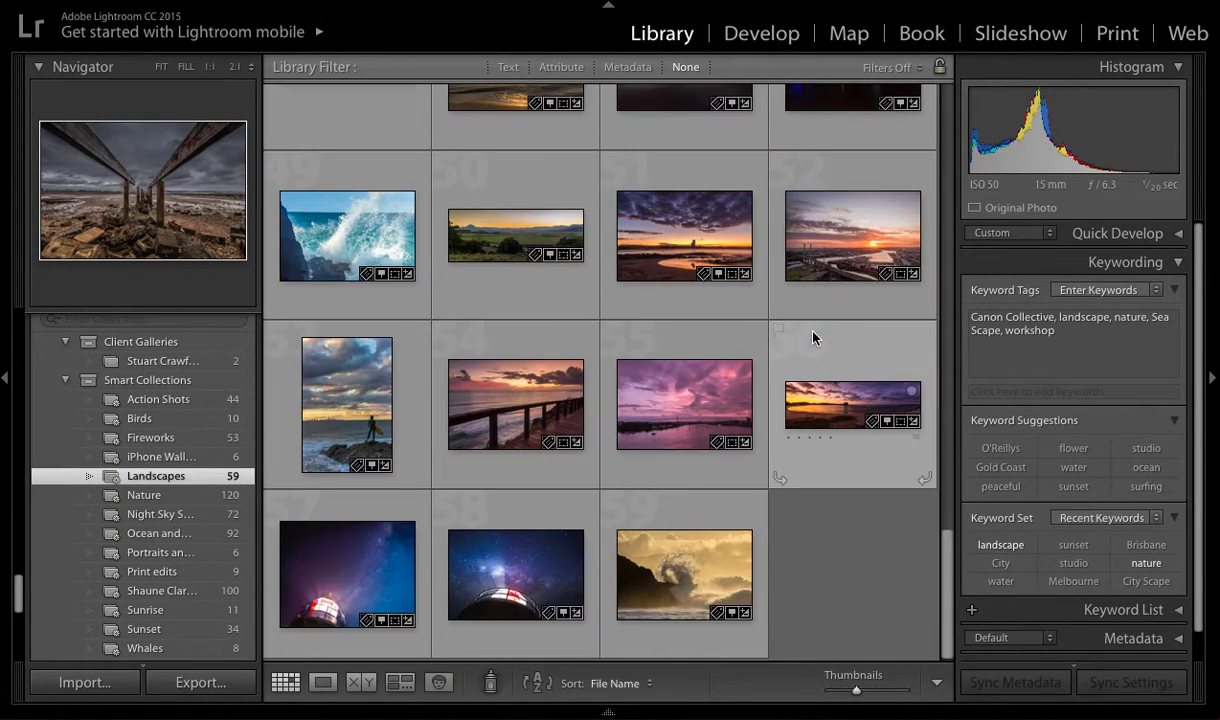
pyautogui.scroll(10, 813, 338)
pyautogui.scroll(2, 813, 338)
pyautogui.doubleClick(813, 338)
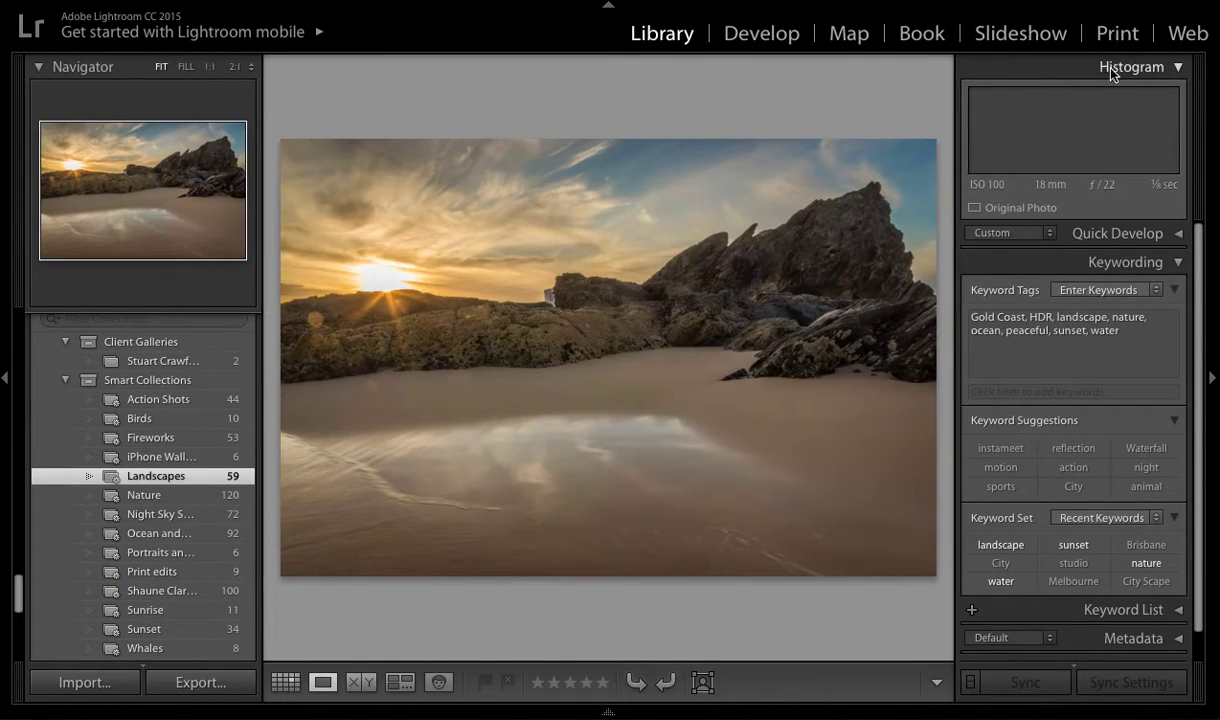
# Switch to the Print module, showing the sunset photo as a 5.9 x 3.9 in unsaved print.
pyautogui.click(1118, 40)
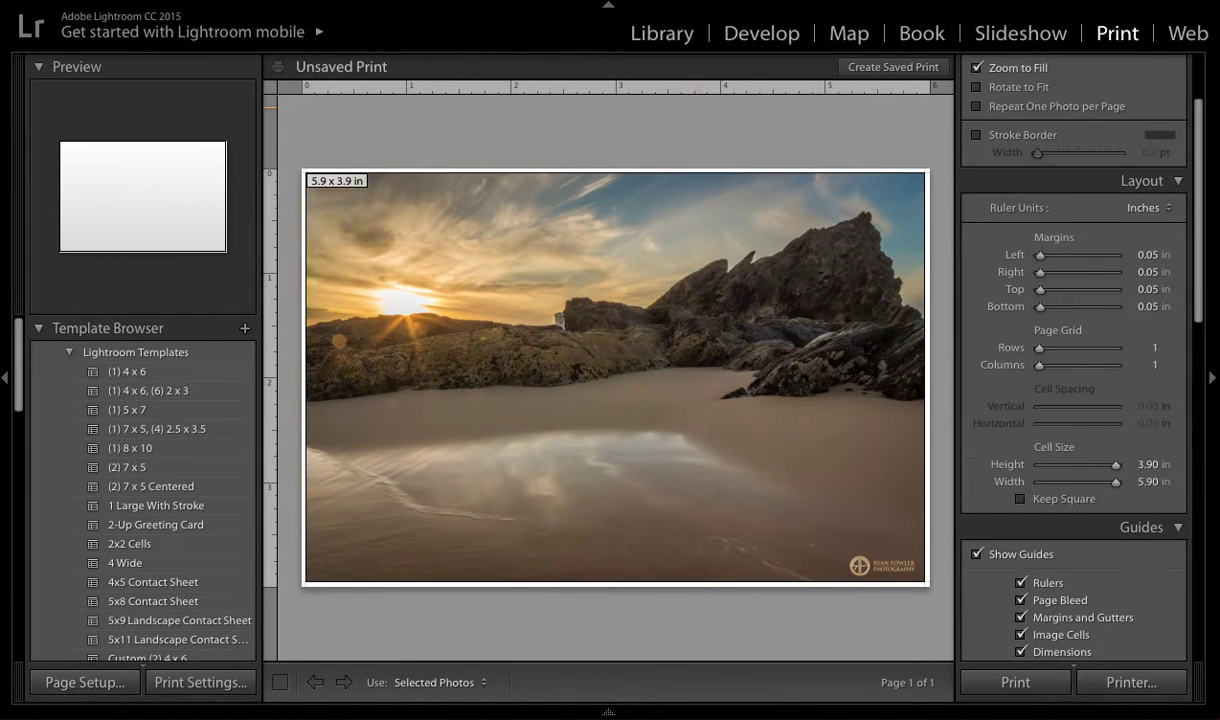
pyautogui.scroll(3, 1115, 278)
pyautogui.scroll(-1, 1115, 278)
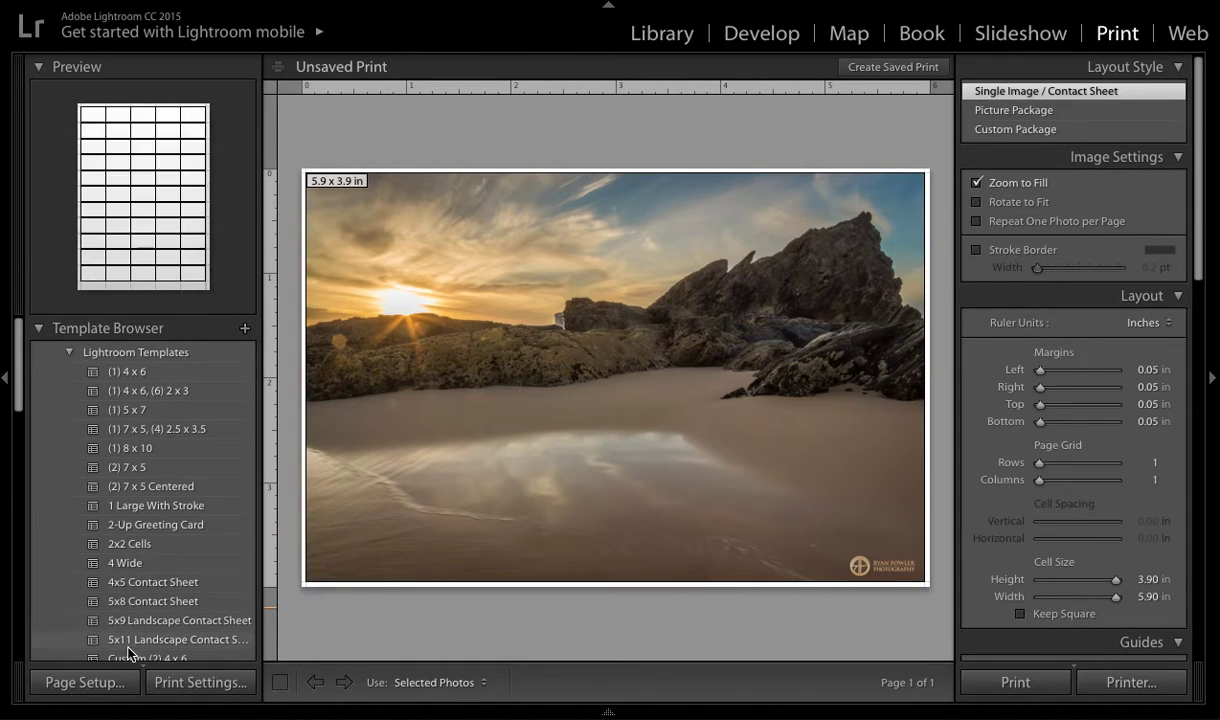
# Set the page to A4 landscape for the Canon MP280 series printer.
pyautogui.click(84, 682)
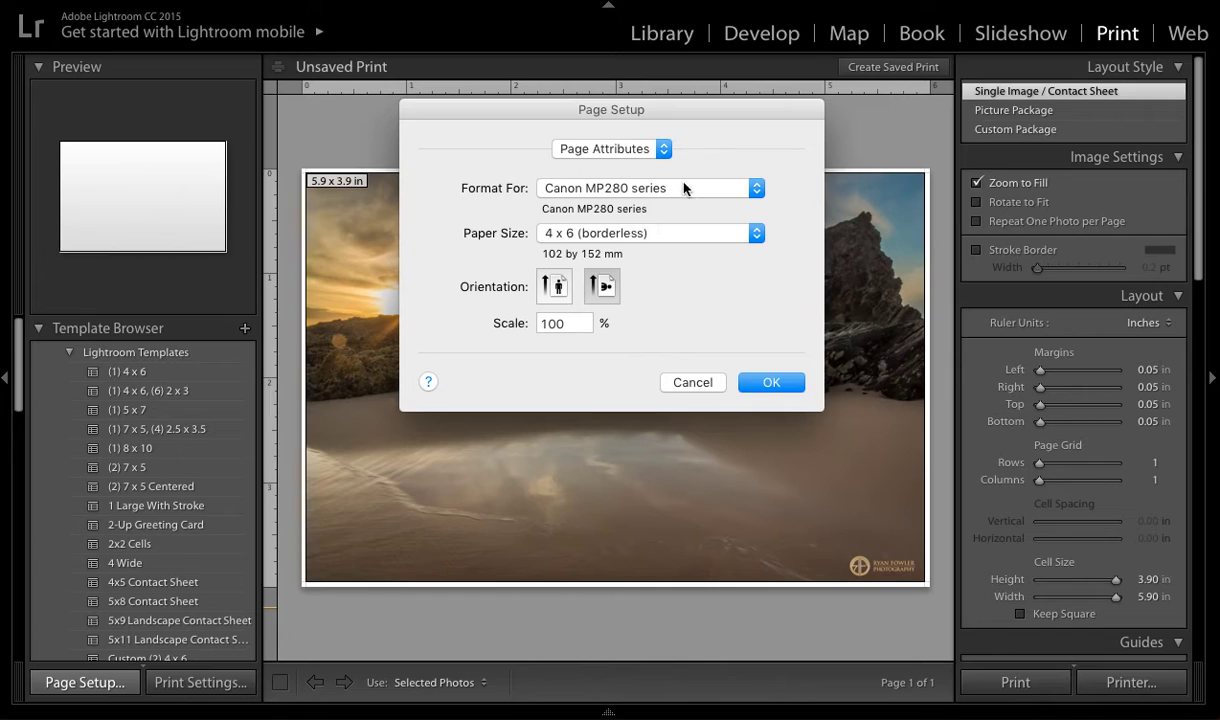
pyautogui.click(684, 188)
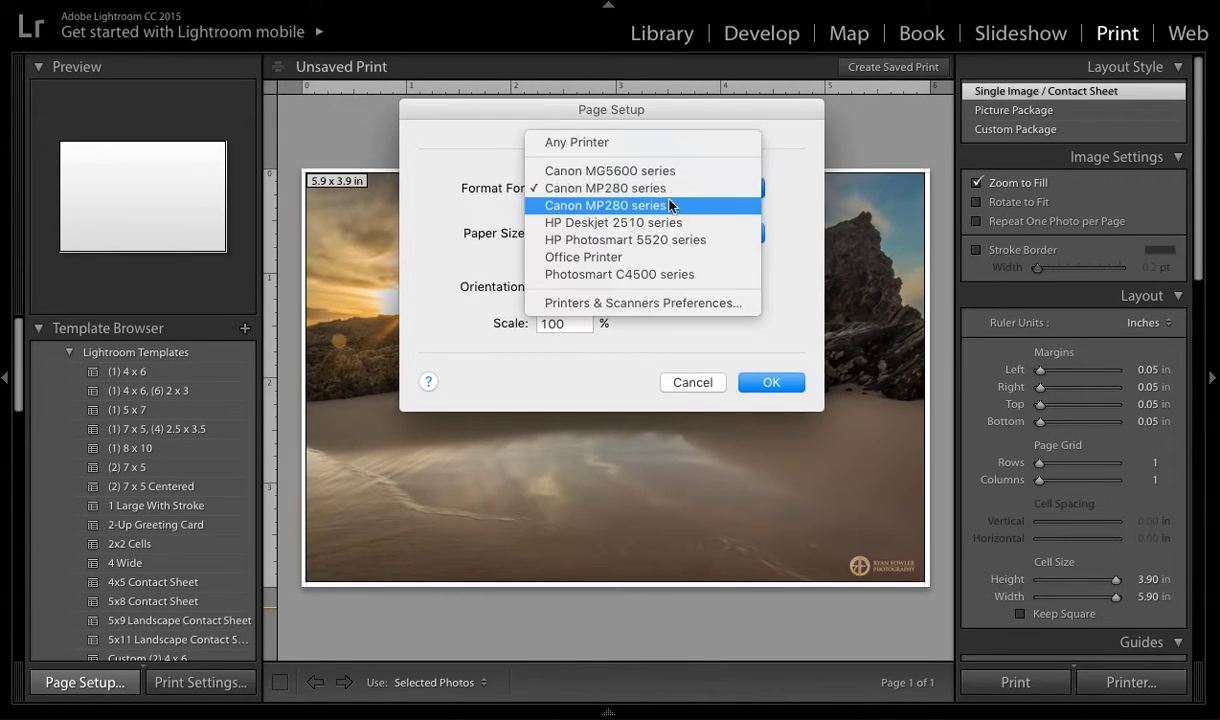
pyautogui.click(667, 189)
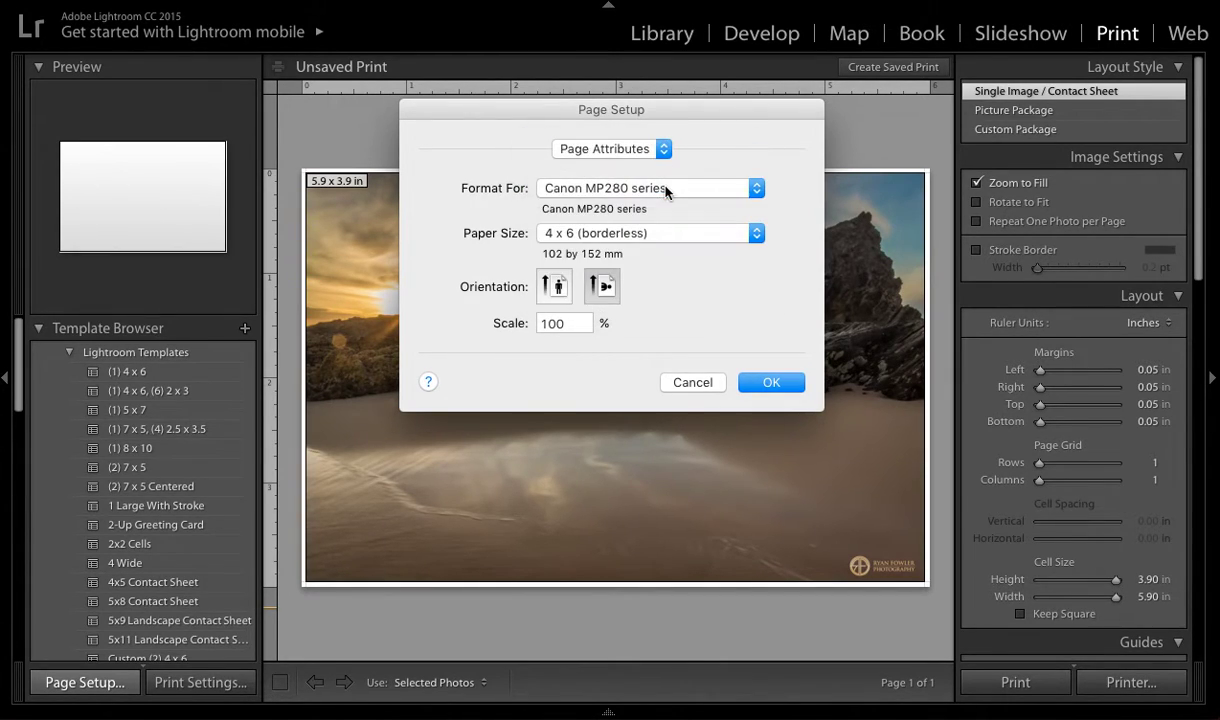
pyautogui.click(675, 235)
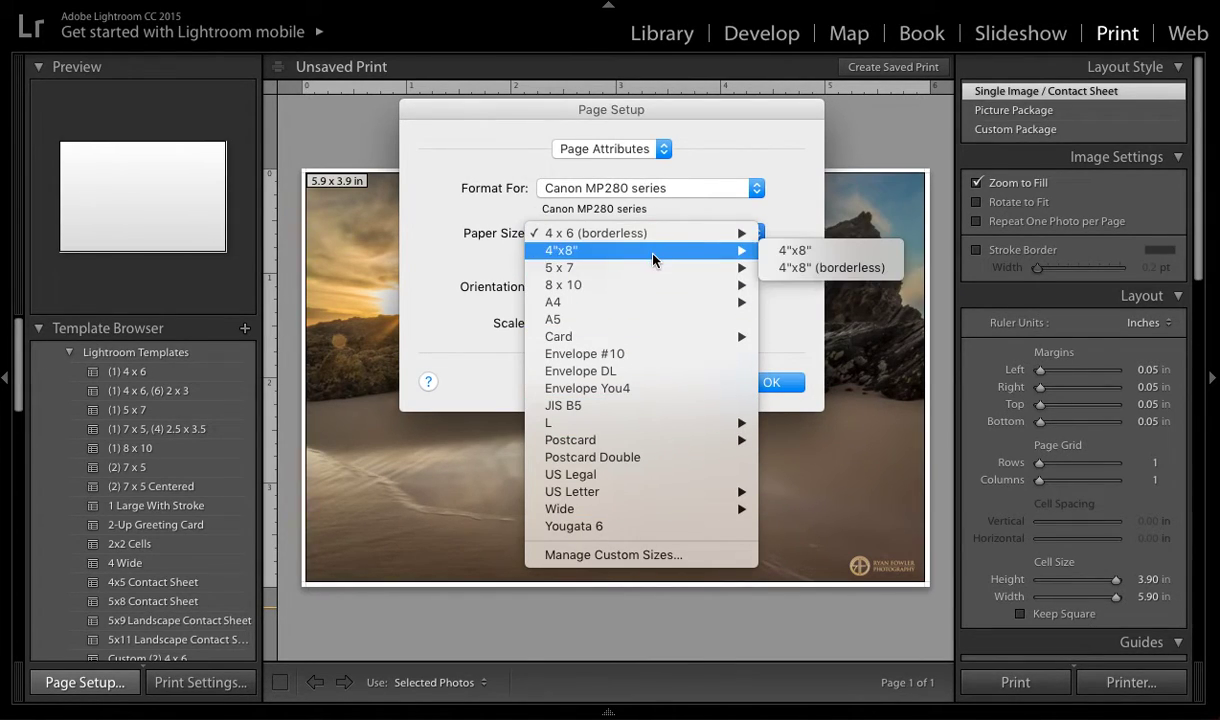
pyautogui.moveTo(665, 307)
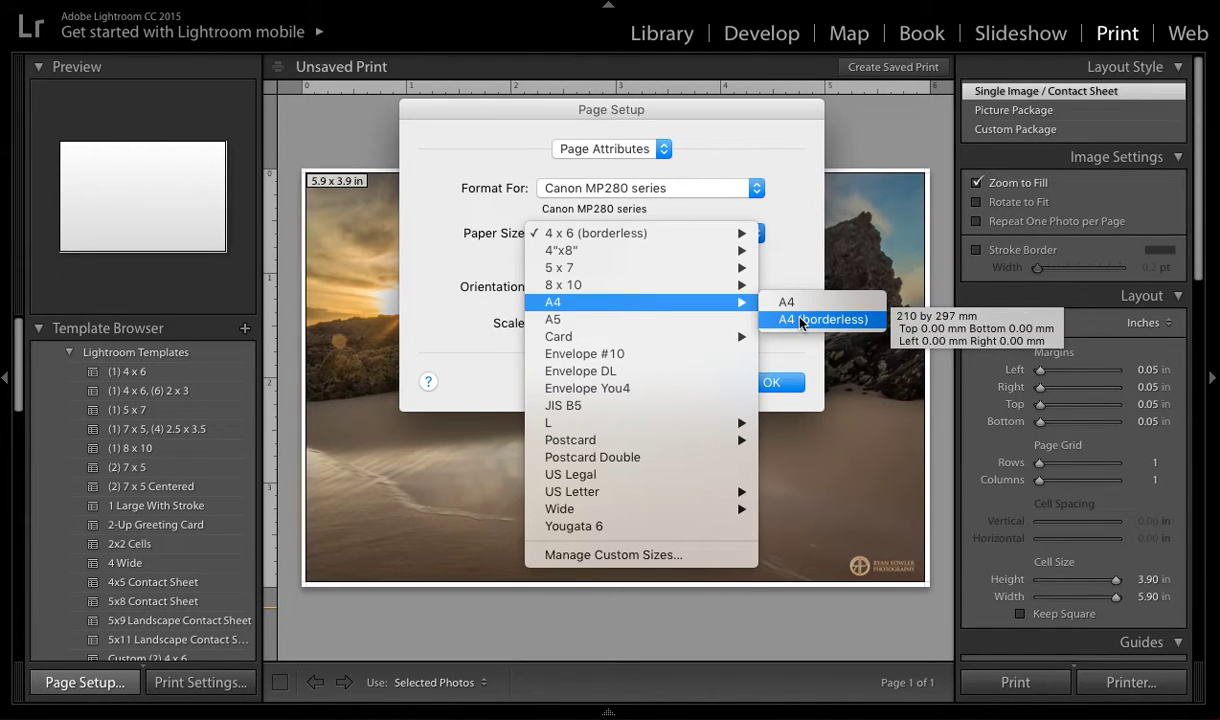
pyautogui.click(798, 304)
pyautogui.click(555, 285)
pyautogui.click(599, 287)
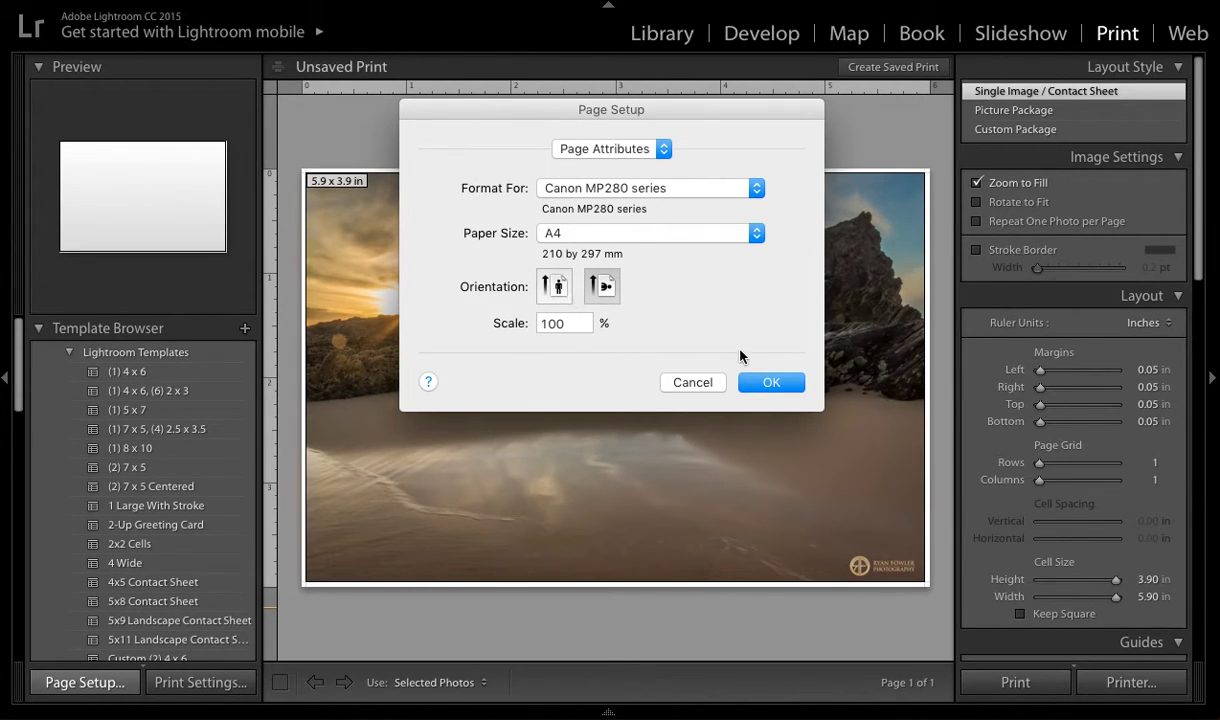
pyautogui.click(768, 383)
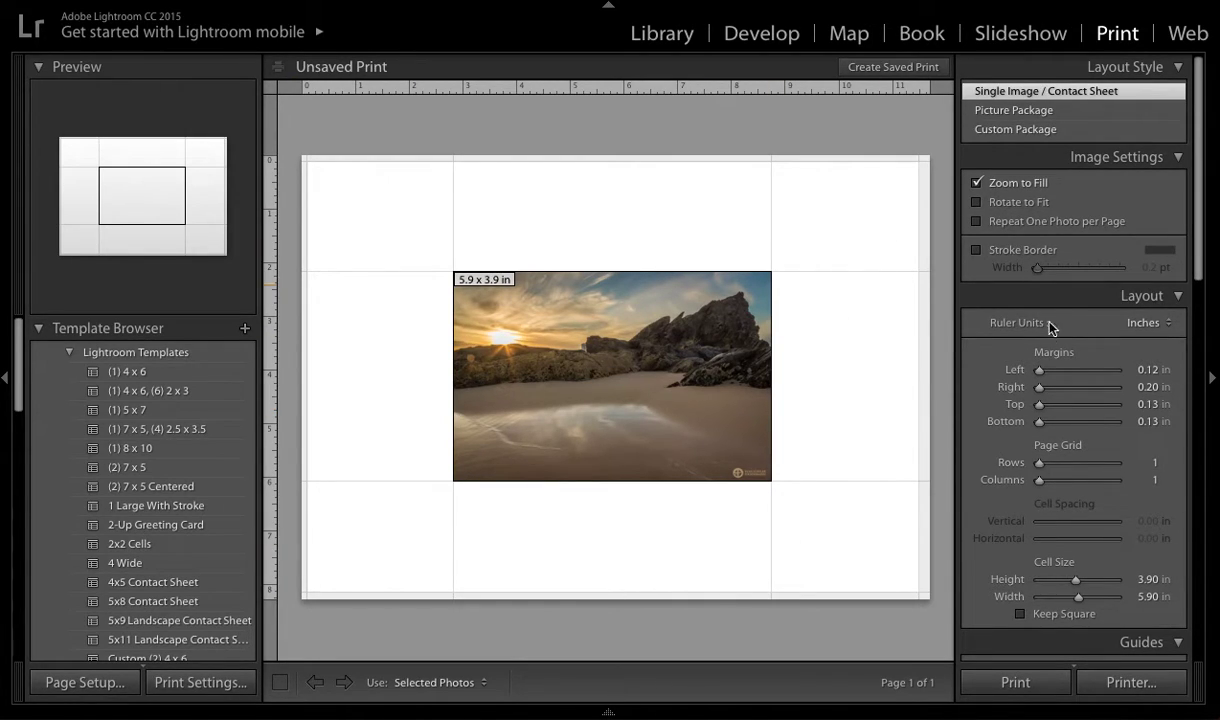
# Enlarge the photo cell to 11.37 x 8 in so it fills the A4 page.
pyautogui.moveTo(1040, 370)
pyautogui.mouseDown()
pyautogui.moveTo(1062, 370)
pyautogui.moveTo(1040, 370)
pyautogui.mouseUp()
pyautogui.scroll(-1, 1037, 478)
pyautogui.scroll(-2, 1037, 478)
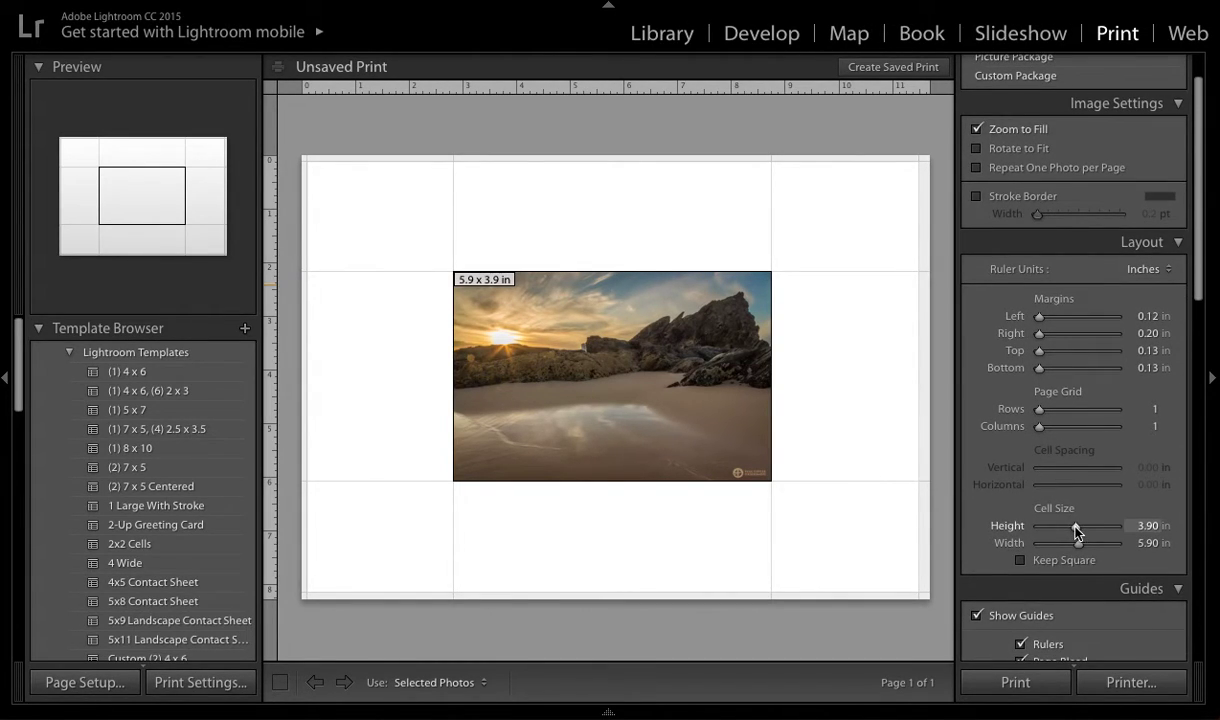
pyautogui.moveTo(1075, 530); pyautogui.dragTo(1117, 543)
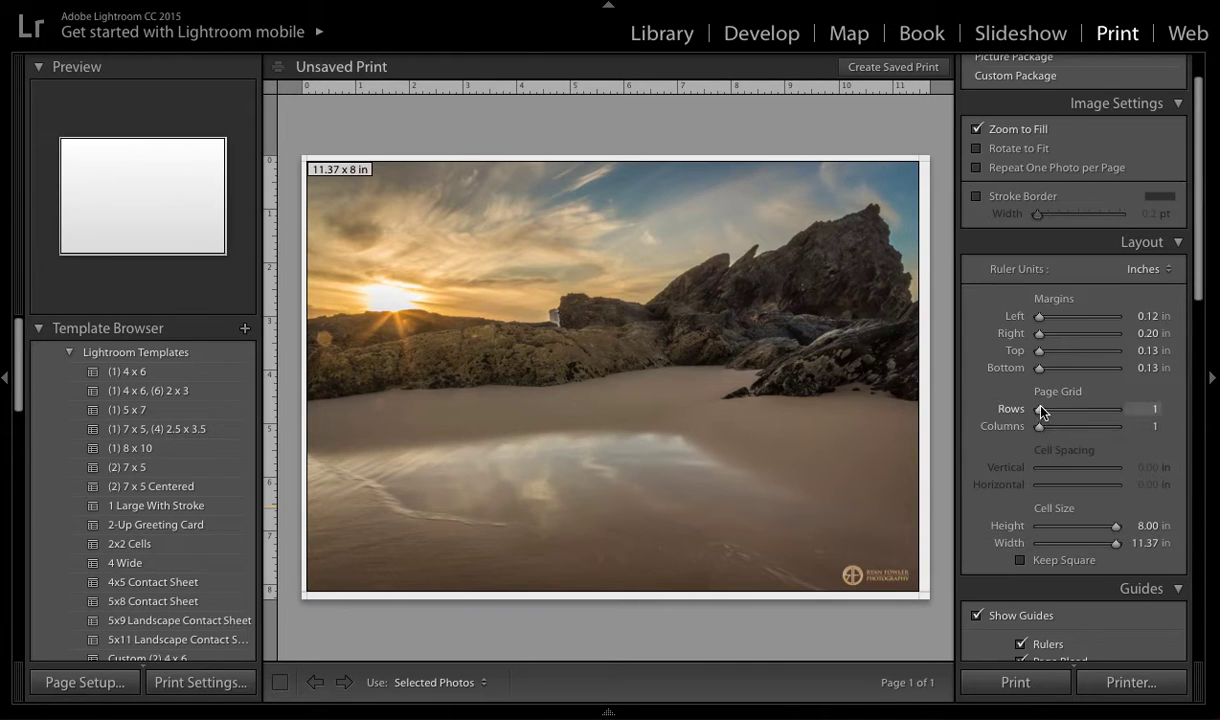
pyautogui.moveTo(1039, 411)
pyautogui.mouseDown()
pyautogui.moveTo(1081, 409)
pyautogui.moveTo(975, 409)
pyautogui.moveTo(1076, 423)
pyautogui.moveTo(1048, 426)
pyautogui.mouseUp()
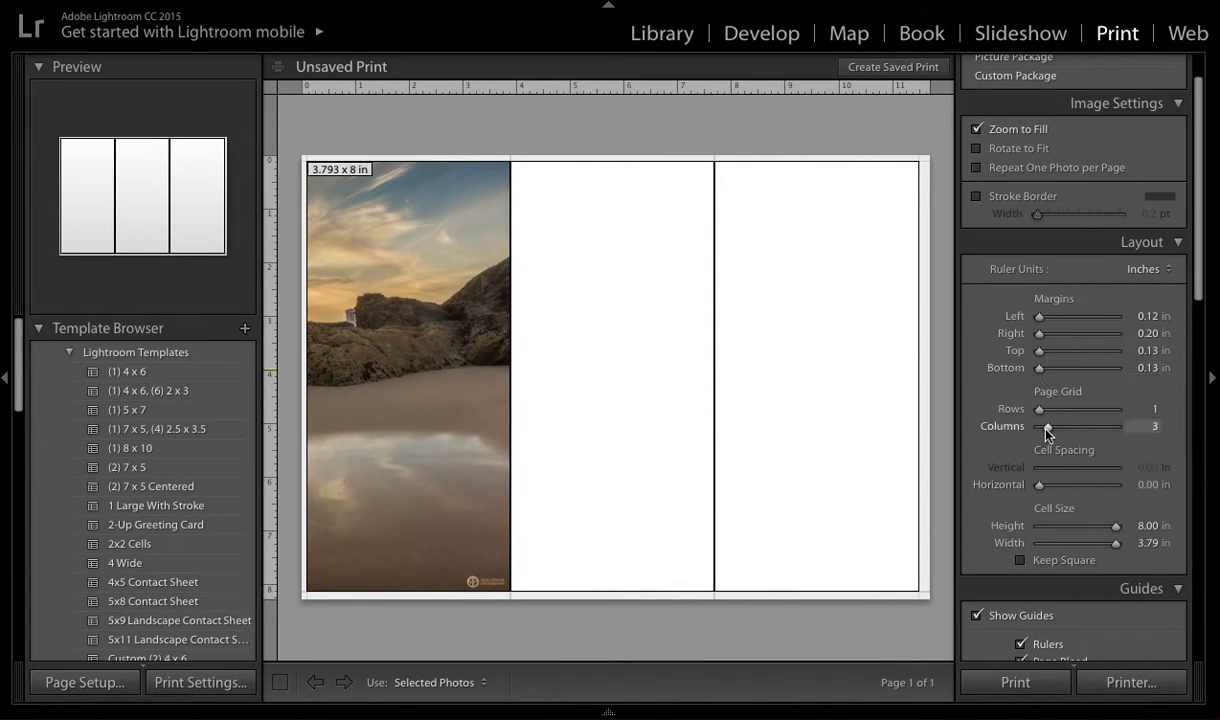
pyautogui.moveTo(1048, 428); pyautogui.dragTo(1035, 428)
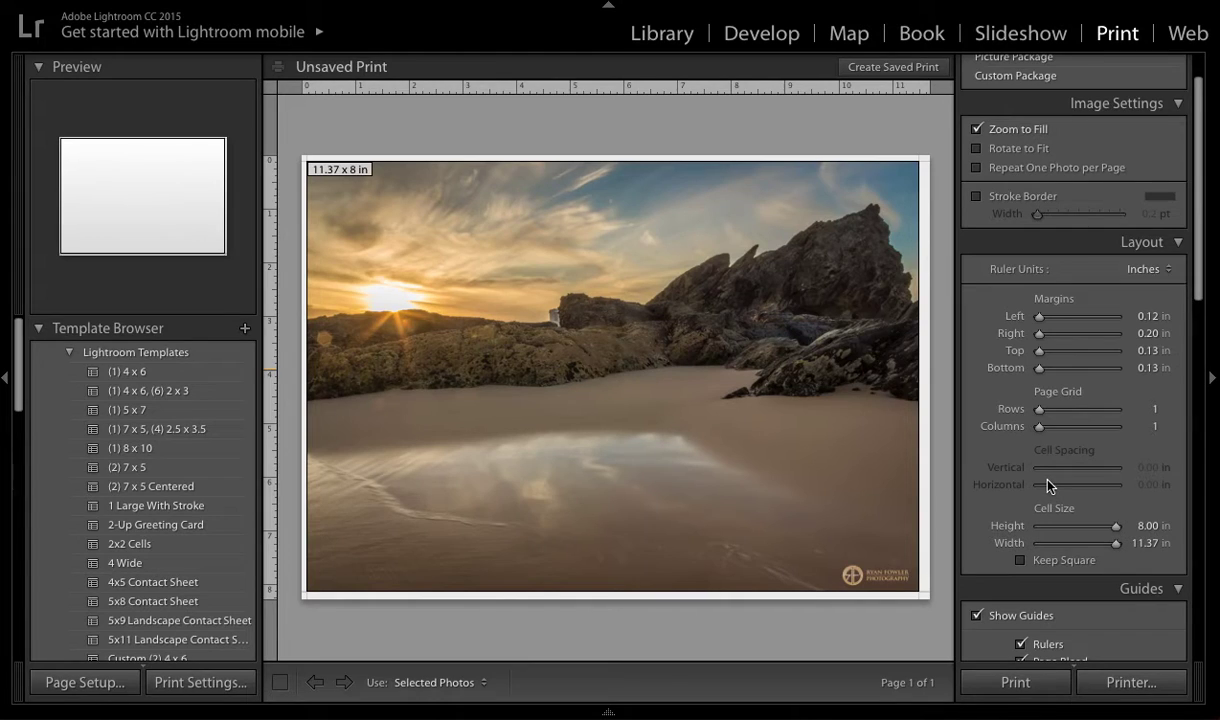
pyautogui.scroll(-5, 1048, 486)
pyautogui.scroll(-4, 1048, 486)
pyautogui.scroll(-1, 1048, 486)
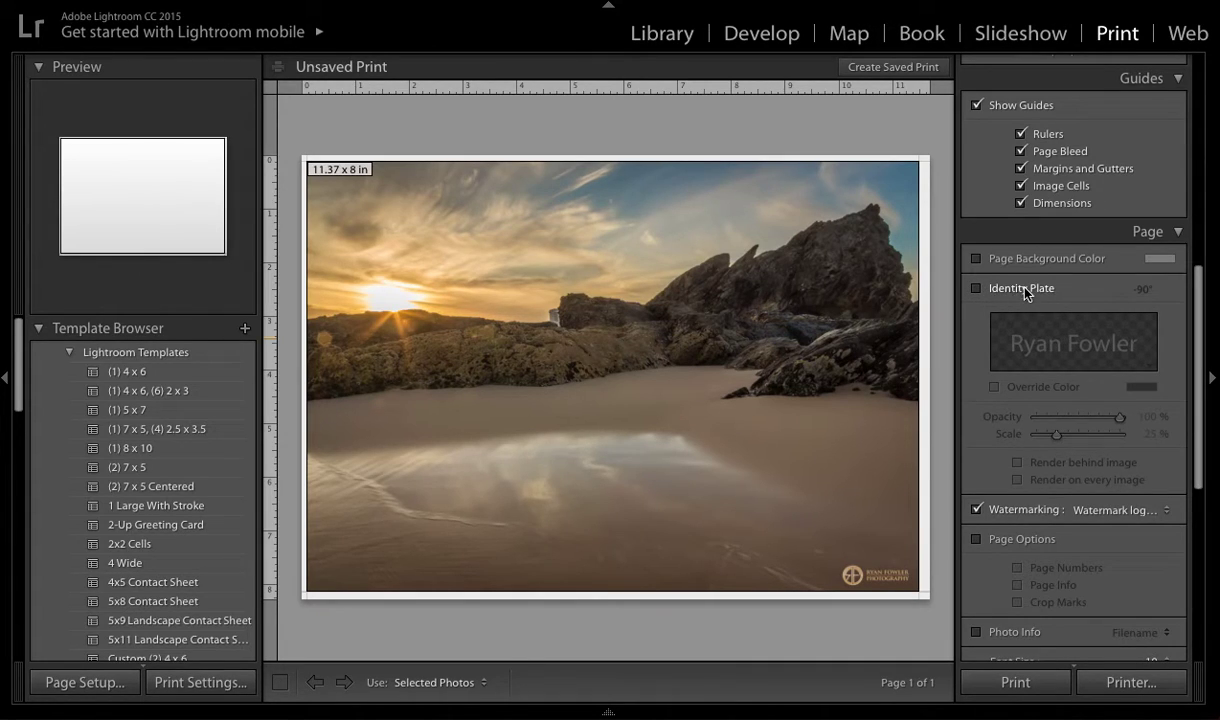
# Apply the 'Watermark logo bottom right' watermark to the print.
pyautogui.scroll(-3, 1089, 352)
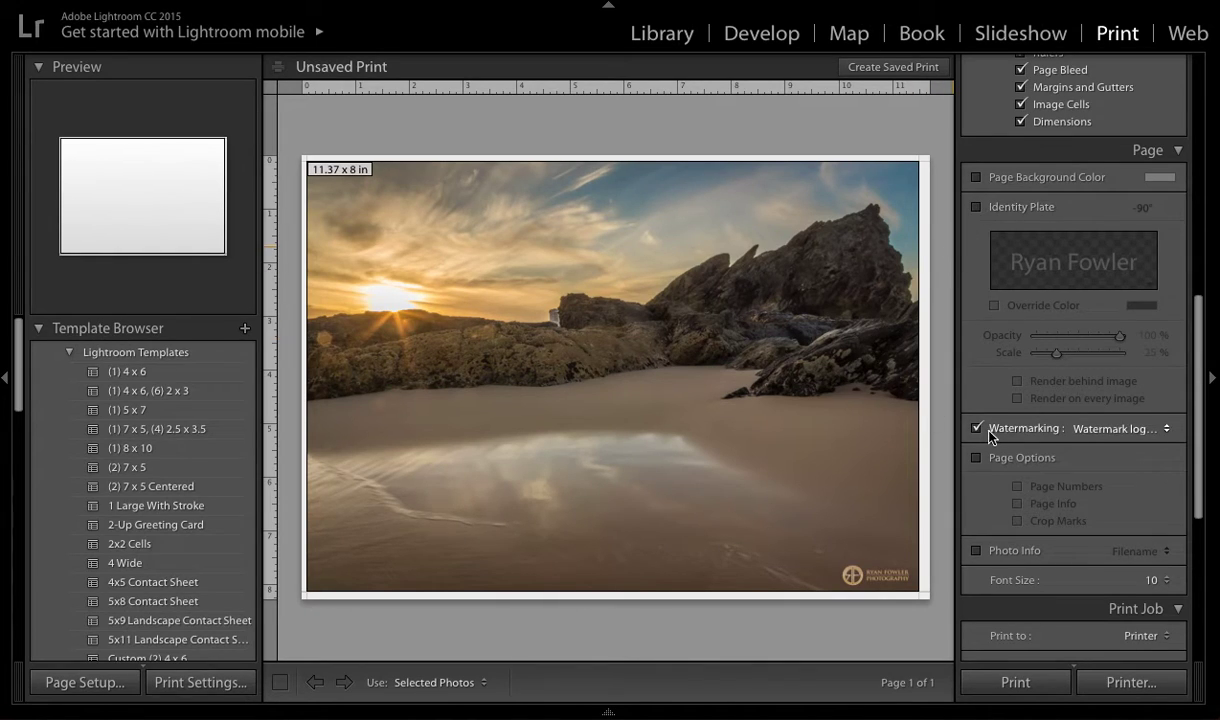
pyautogui.click(1097, 432)
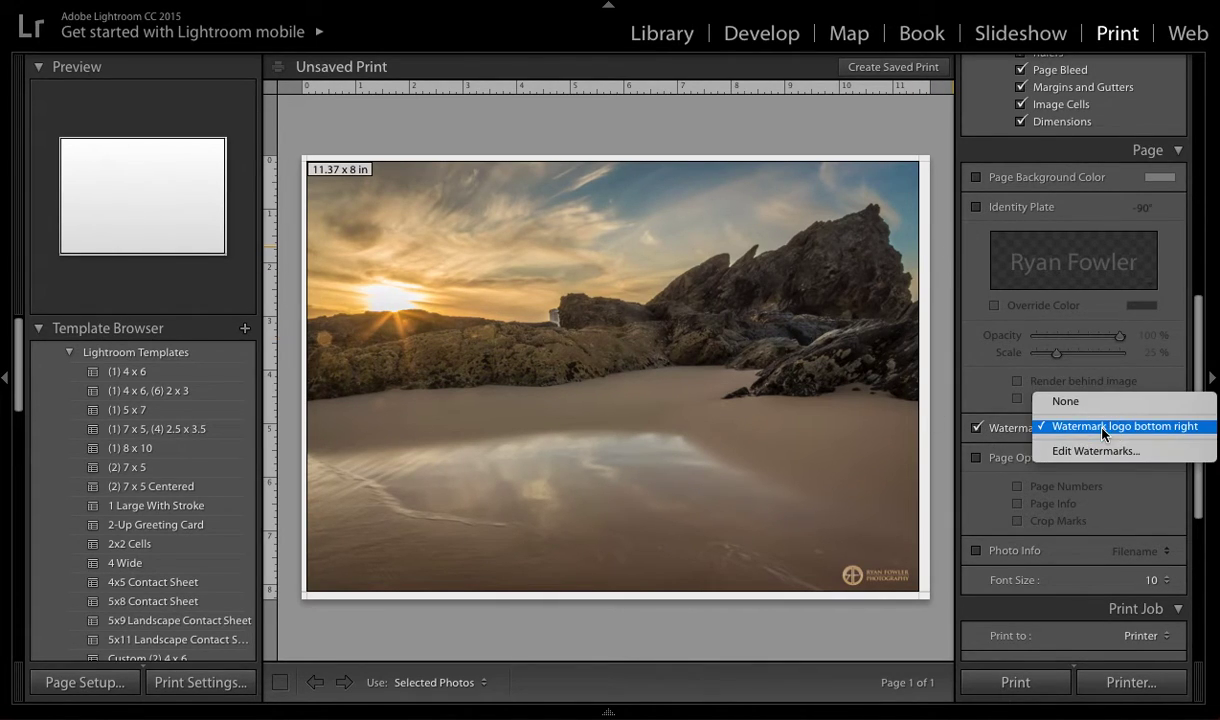
pyautogui.click(1095, 426)
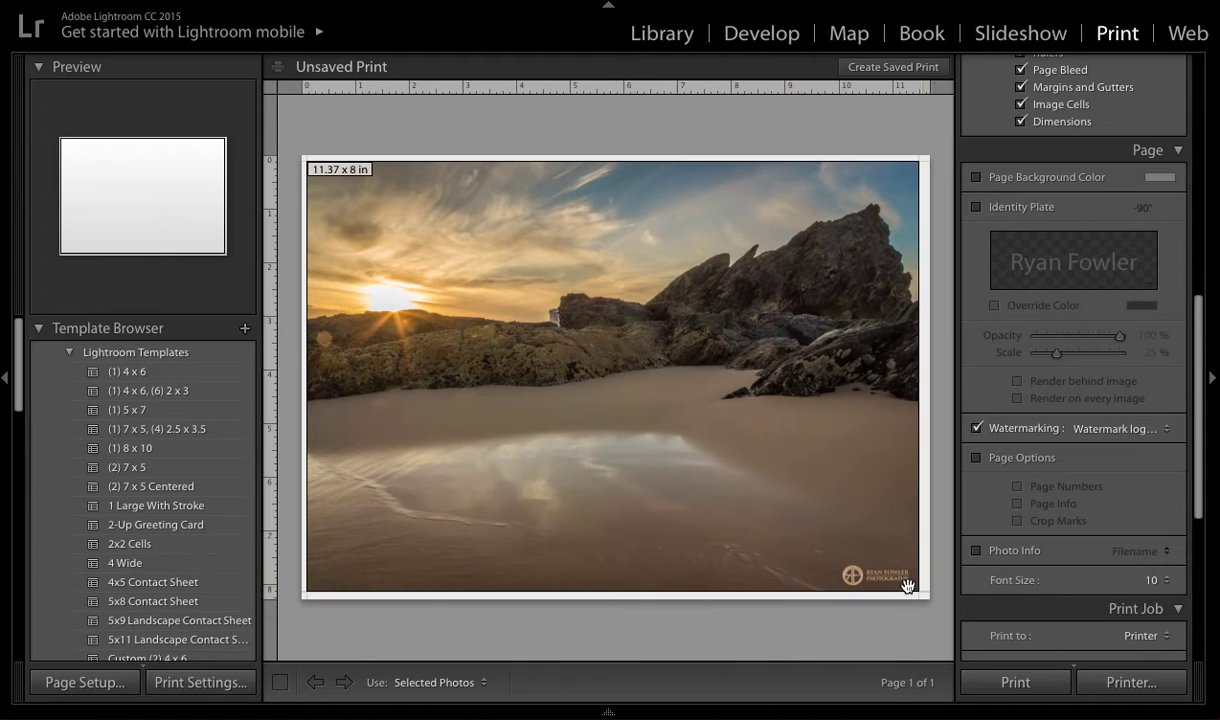
pyautogui.scroll(-5, 1040, 515)
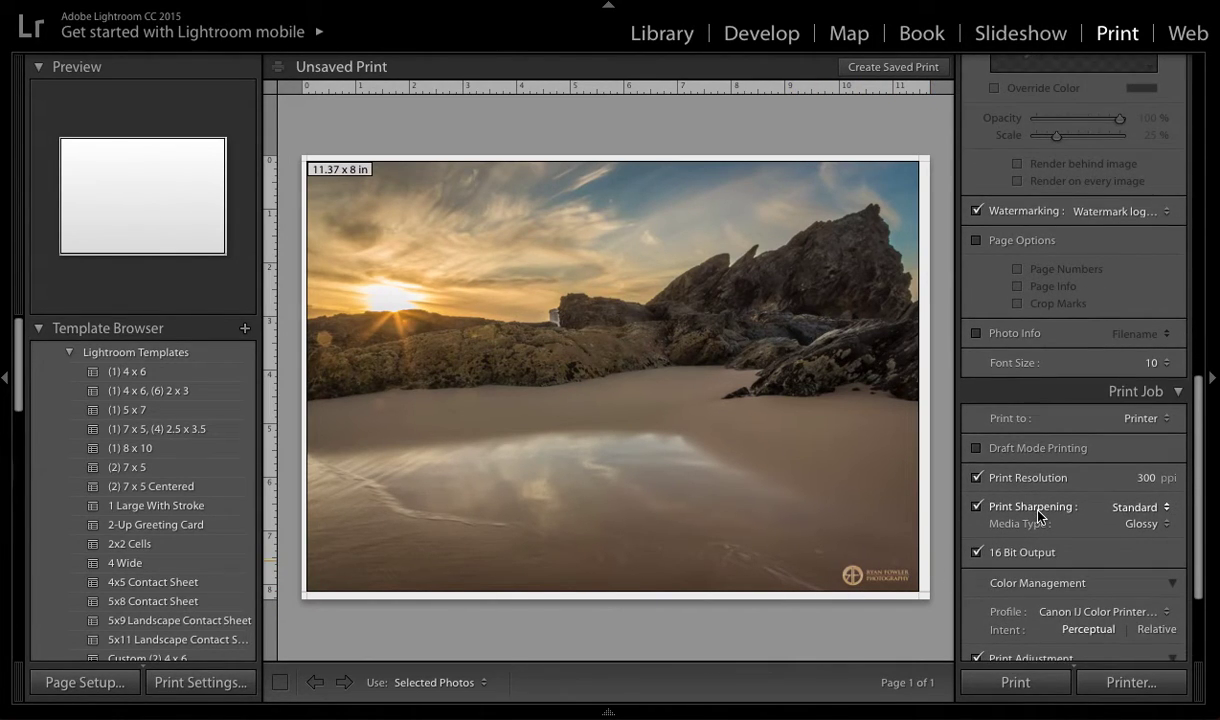
pyautogui.scroll(-1, 1040, 515)
pyautogui.scroll(-1, 1040, 515)
pyautogui.scroll(-2, 1040, 515)
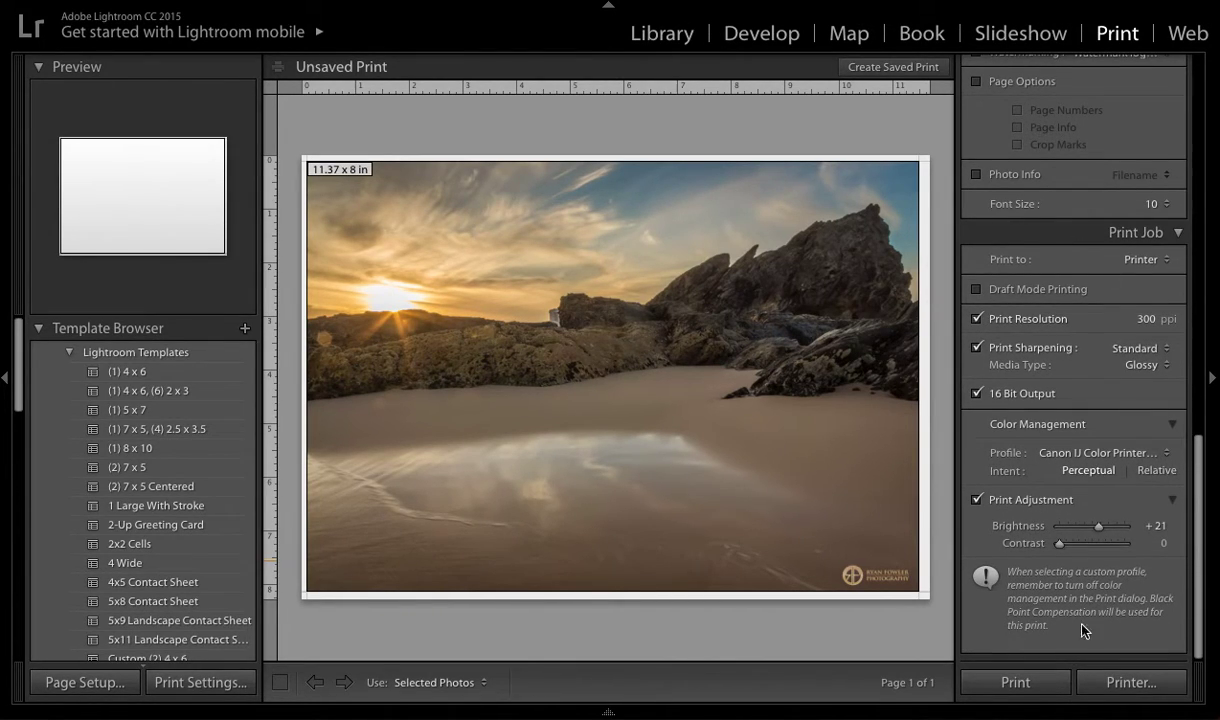
pyautogui.click(1146, 260)
pyautogui.click(1092, 347)
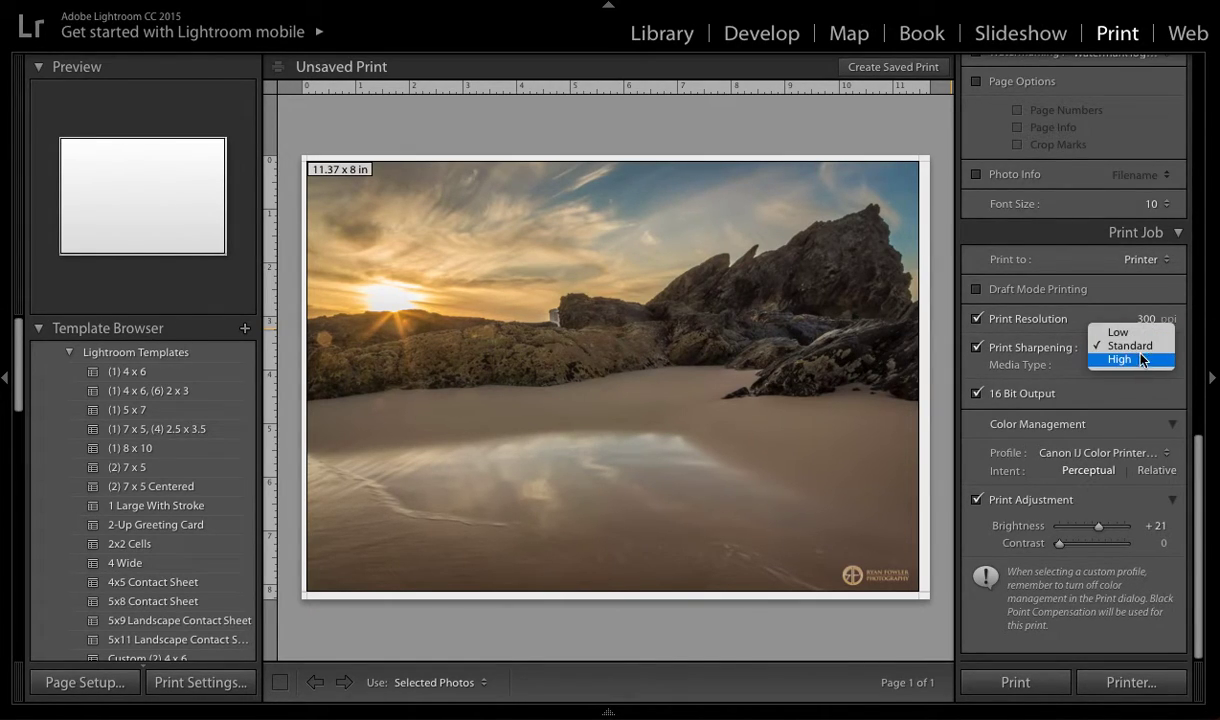
pyautogui.click(1135, 346)
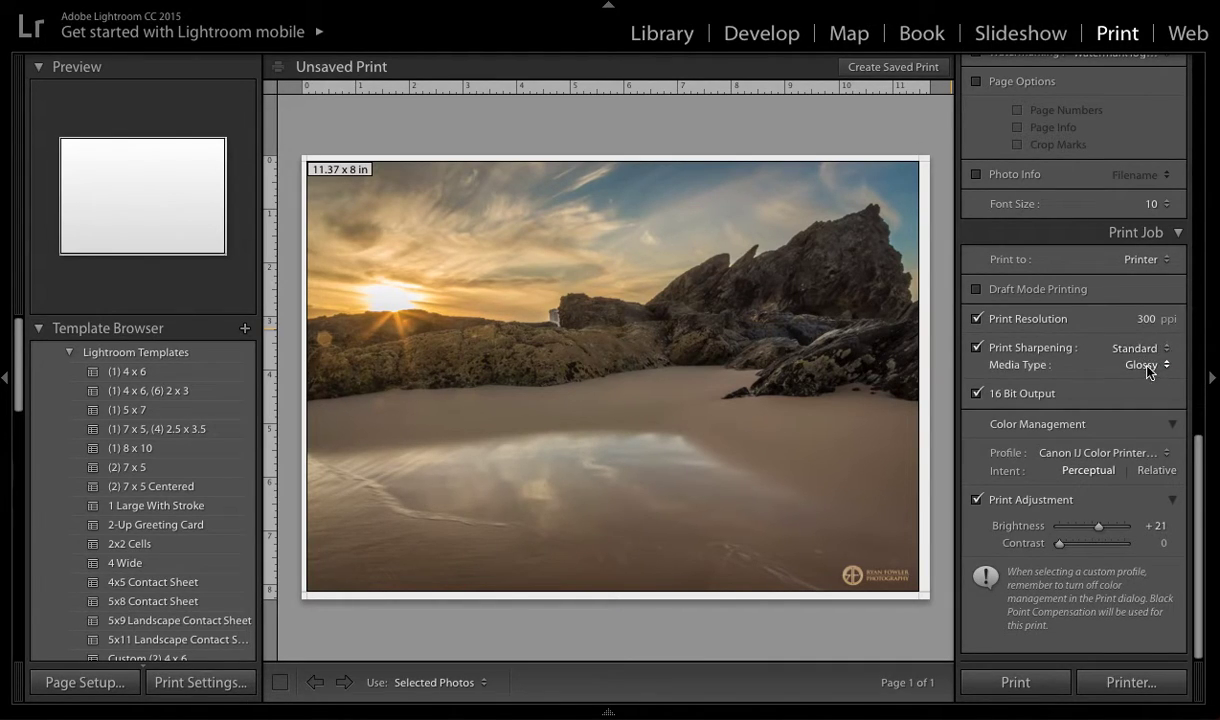
pyautogui.click(1147, 367)
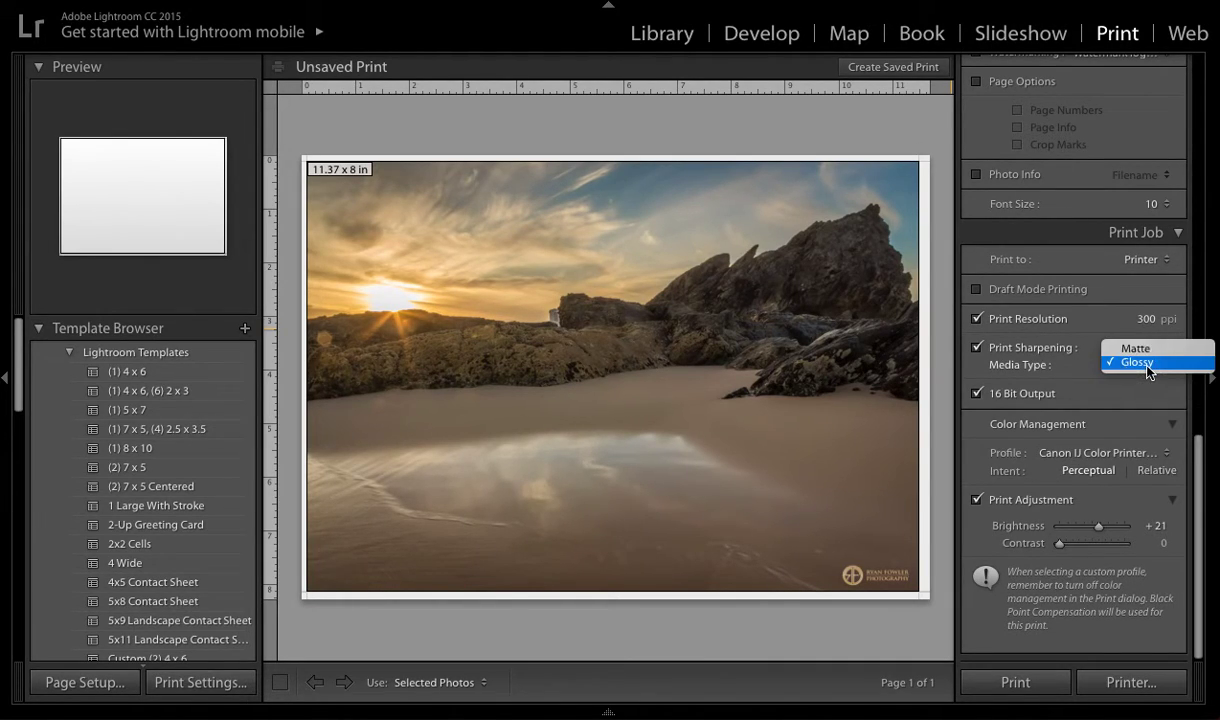
pyautogui.click(1095, 363)
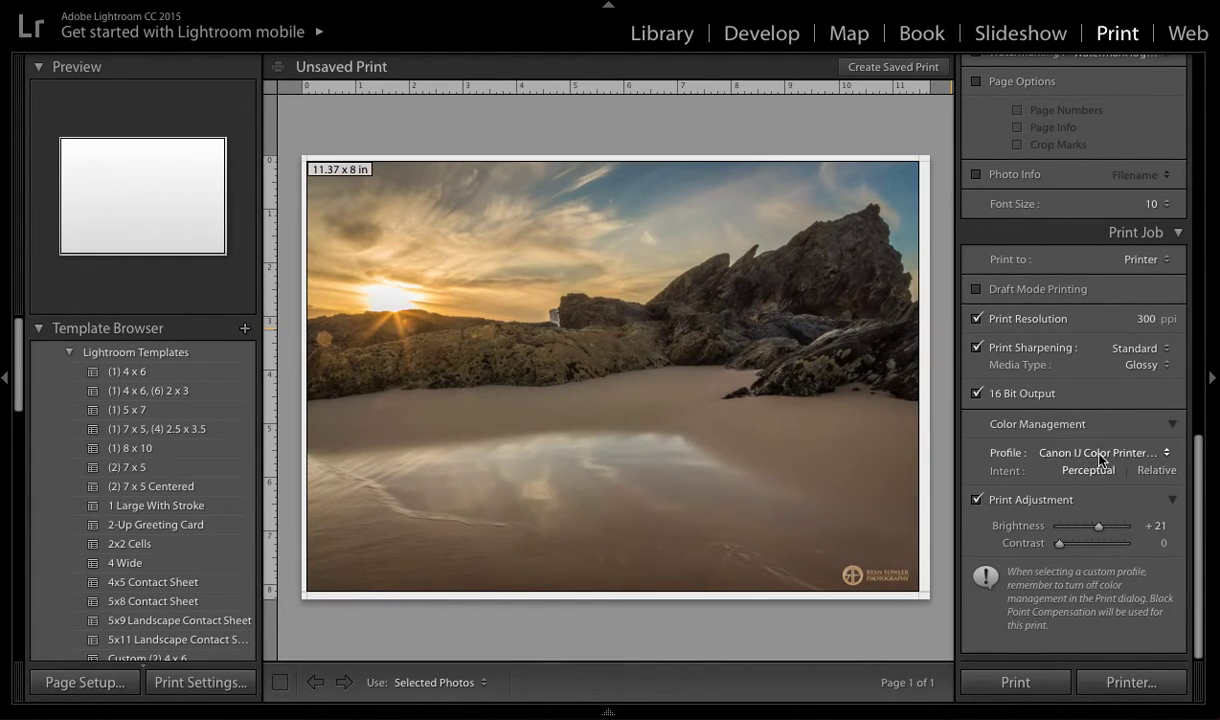
pyautogui.click(1150, 458)
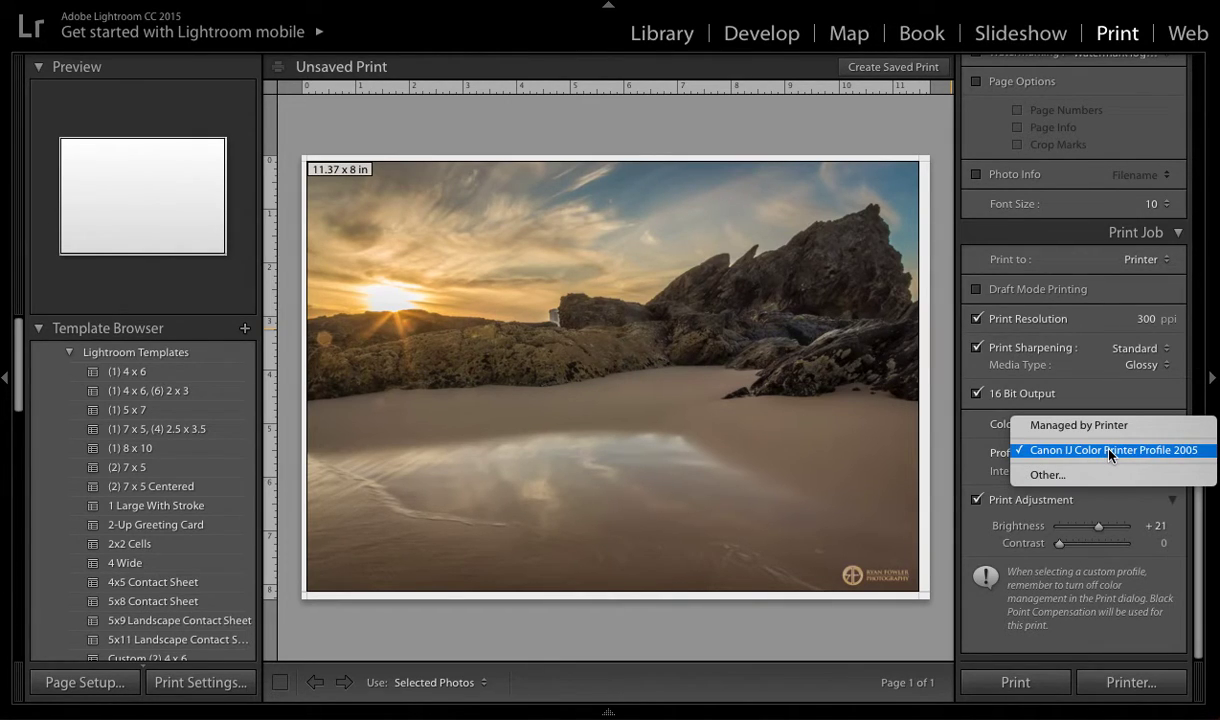
# Keep the Canon IJ colour profile and raise print brightness to +22.
pyautogui.click(1109, 451)
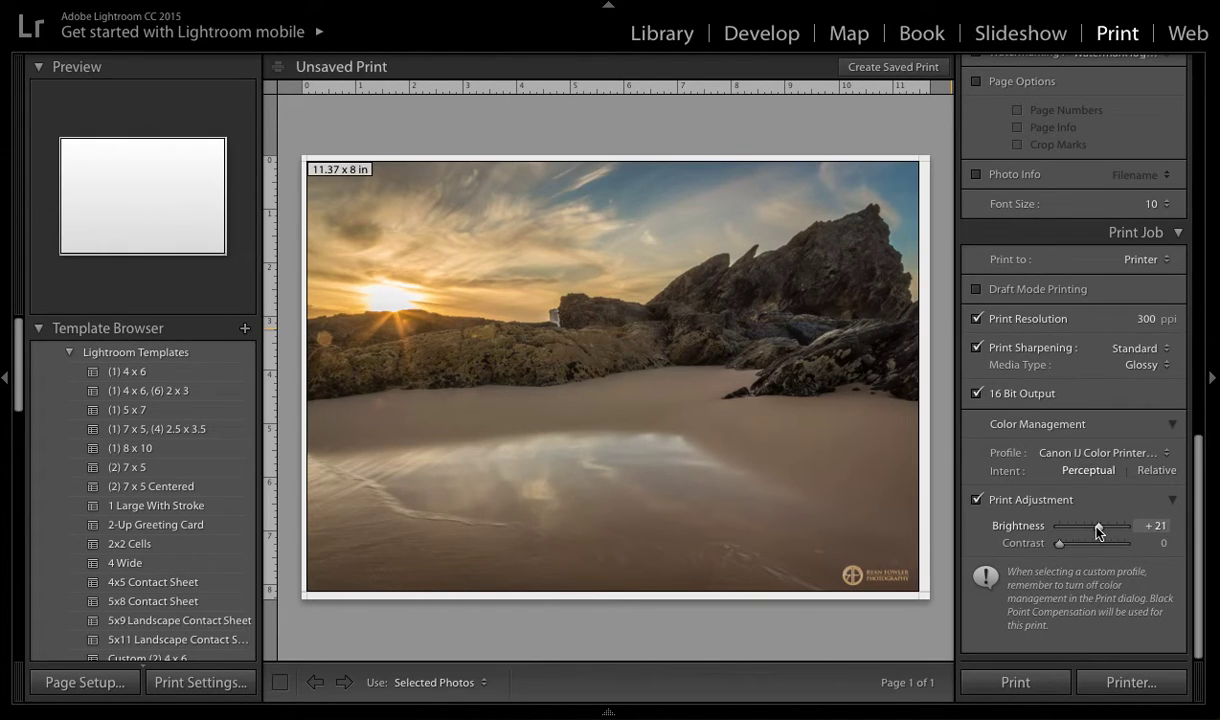
pyautogui.moveTo(1097, 532)
pyautogui.mouseDown()
pyautogui.moveTo(1201, 529)
pyautogui.moveTo(987, 547)
pyautogui.moveTo(1155, 534)
pyautogui.moveTo(1091, 530)
pyautogui.moveTo(1102, 532)
pyautogui.mouseUp()
# Save Canon MP280 print settings with Photo Paper Plus Glossy II media and High quality.
pyautogui.click(200, 682)
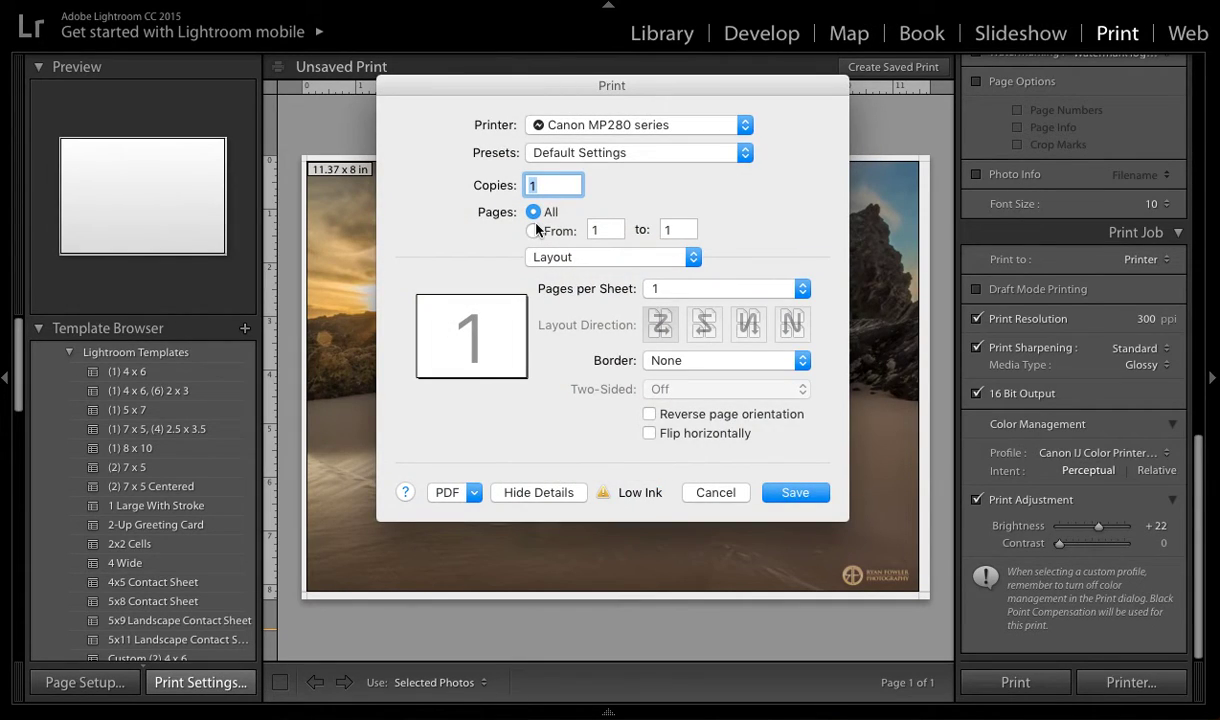
pyautogui.click(600, 124)
pyautogui.click(590, 99)
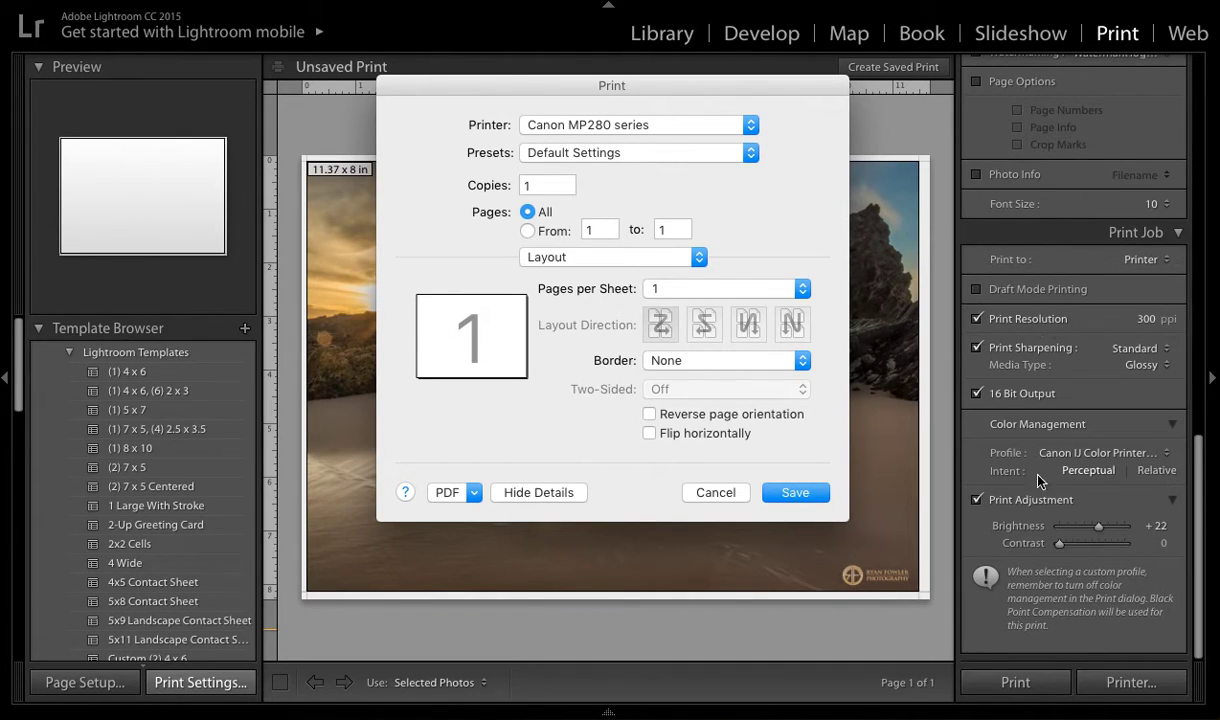
pyautogui.click(580, 259)
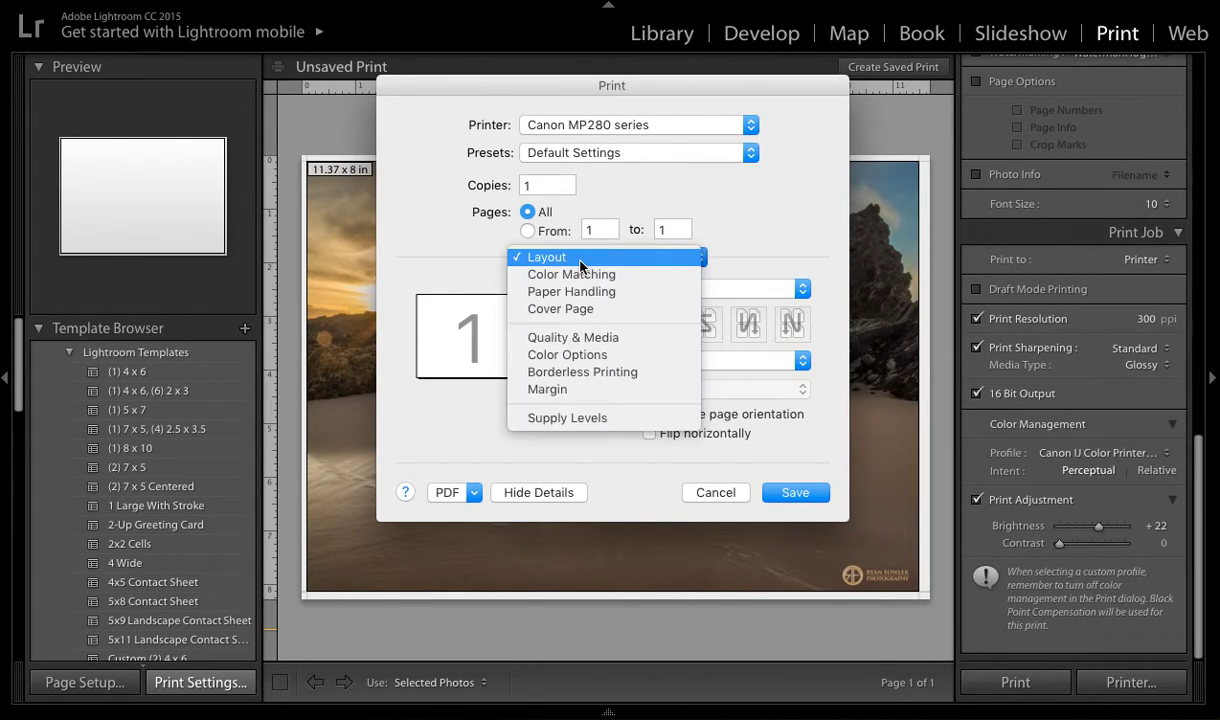
pyautogui.click(578, 337)
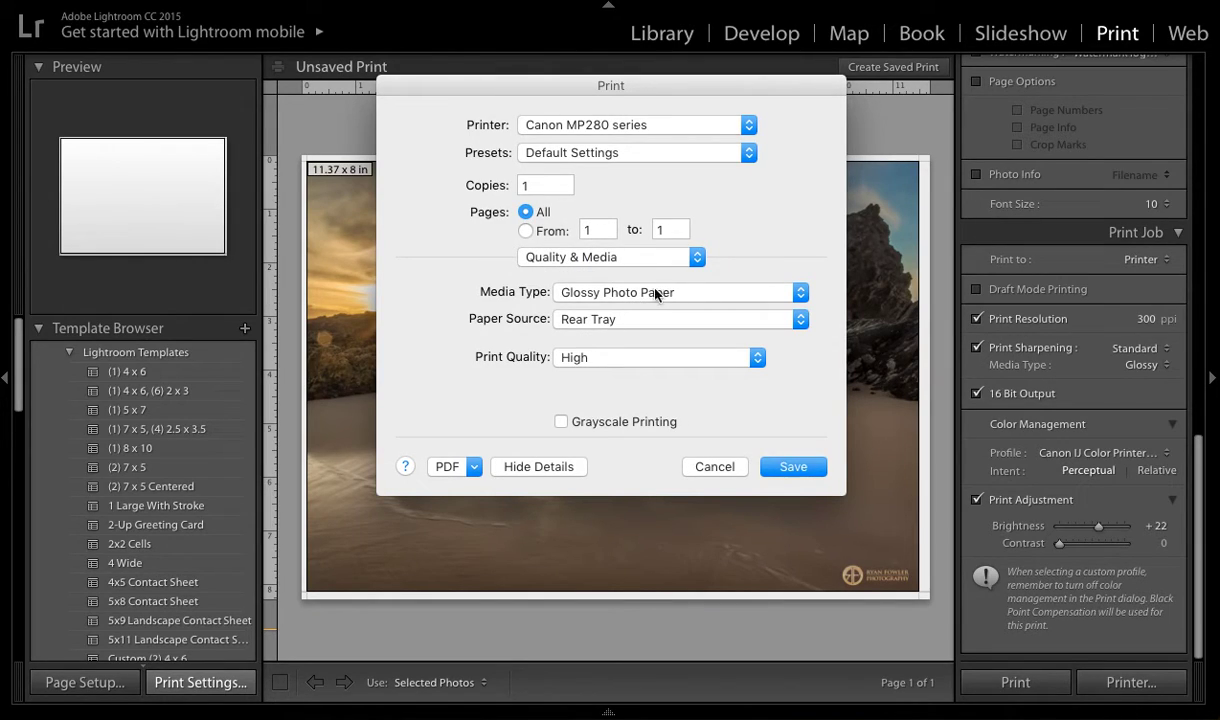
pyautogui.click(679, 292)
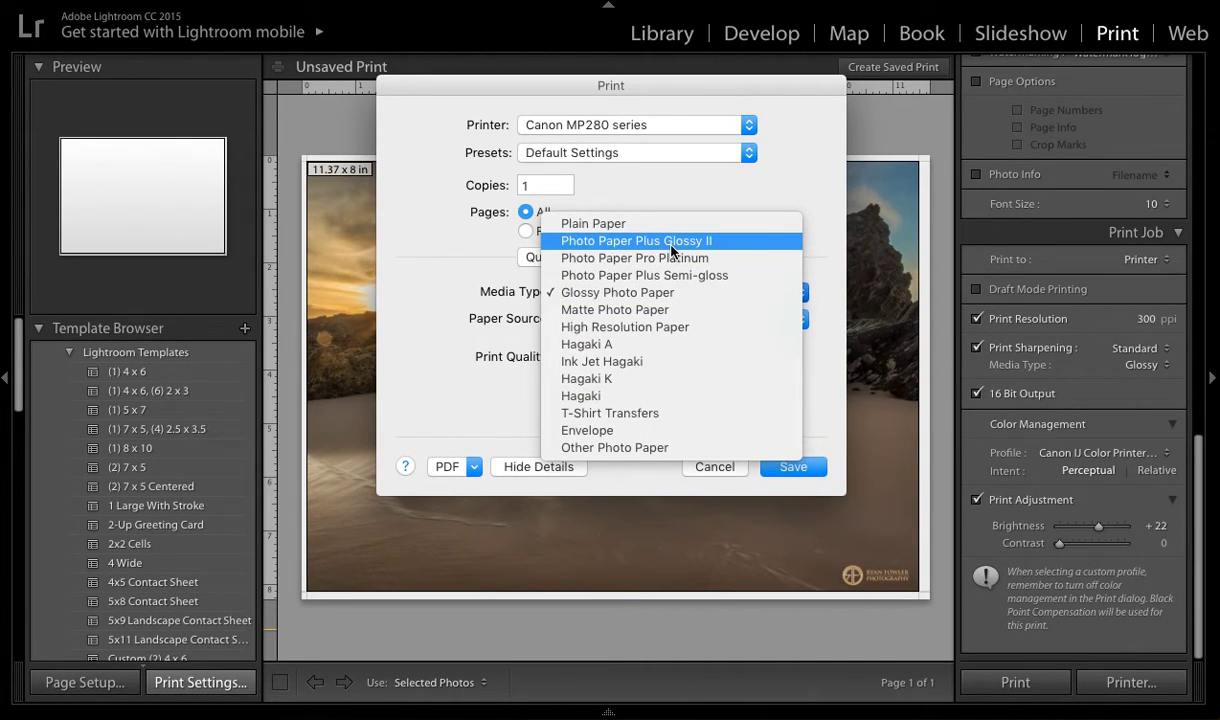
pyautogui.click(671, 246)
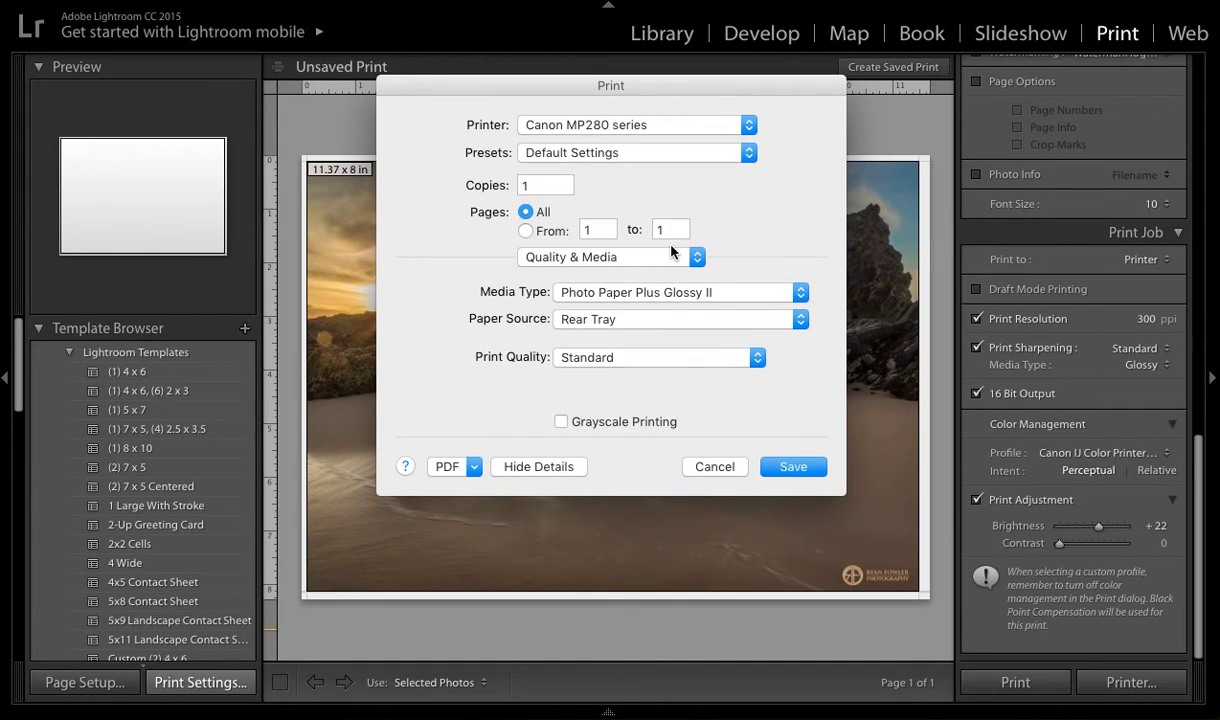
pyautogui.click(648, 357)
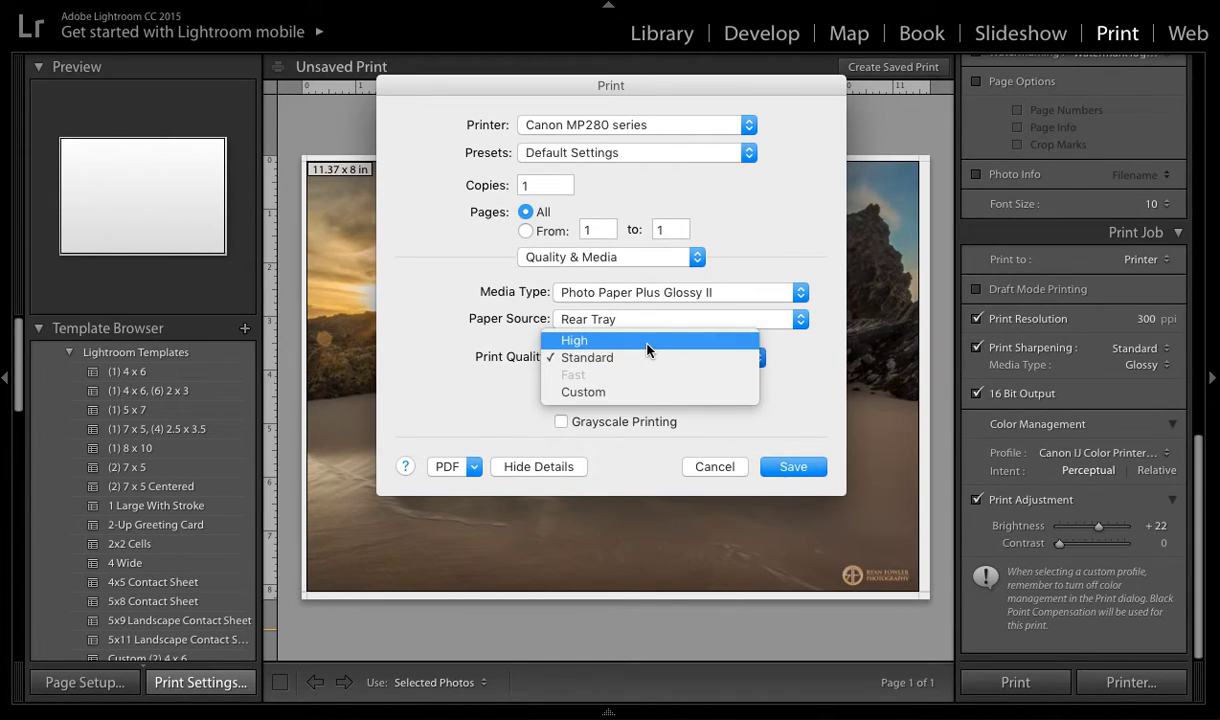
pyautogui.click(647, 343)
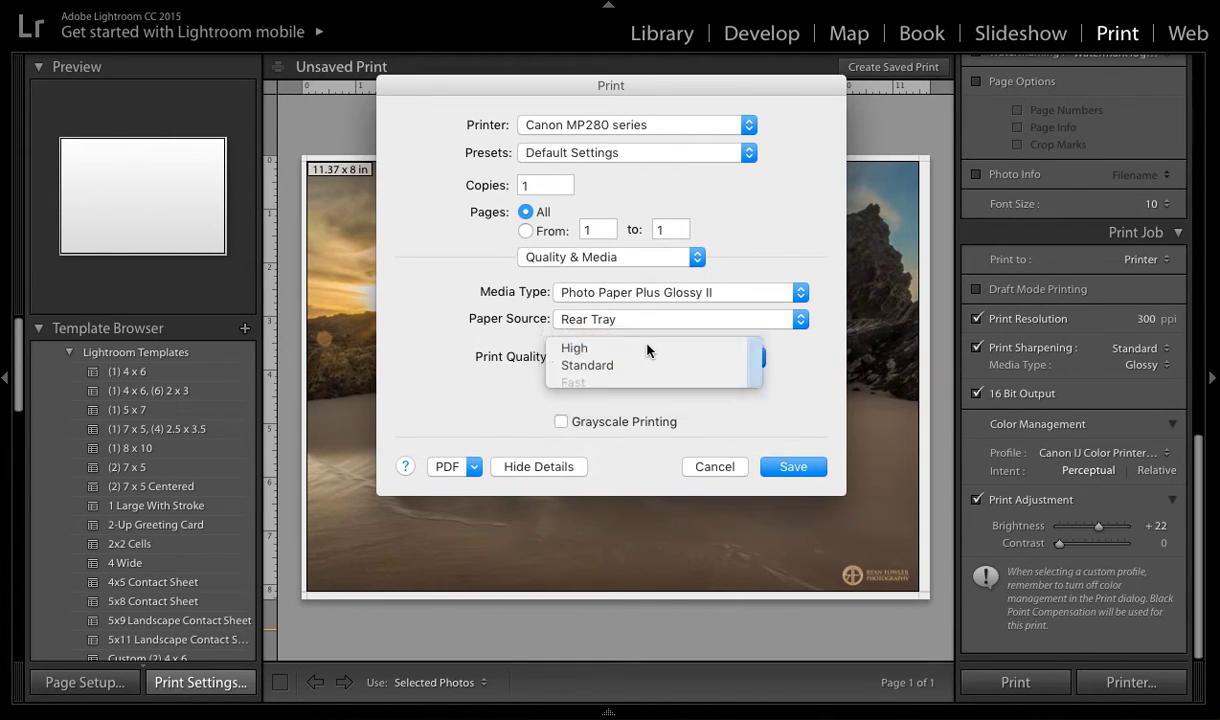
pyautogui.click(793, 467)
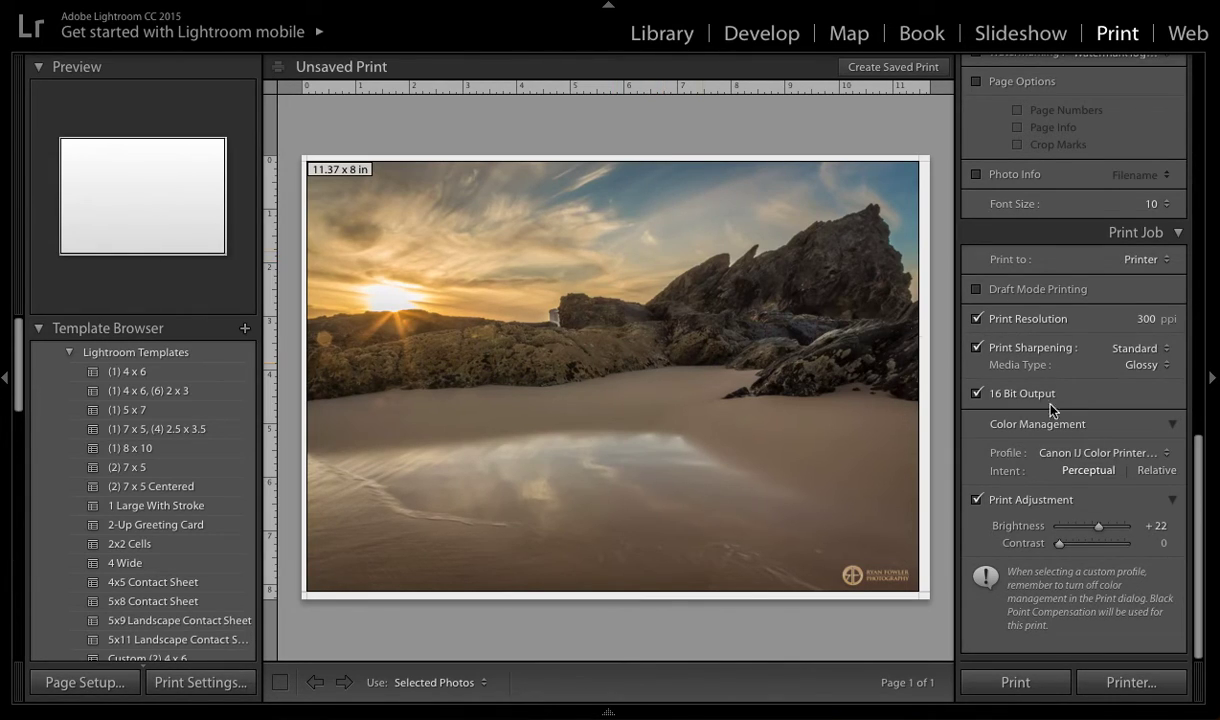
# Review the right-panel settings and print the 11.37 x 8 in sunset photo.
pyautogui.scroll(5, 1020, 290)
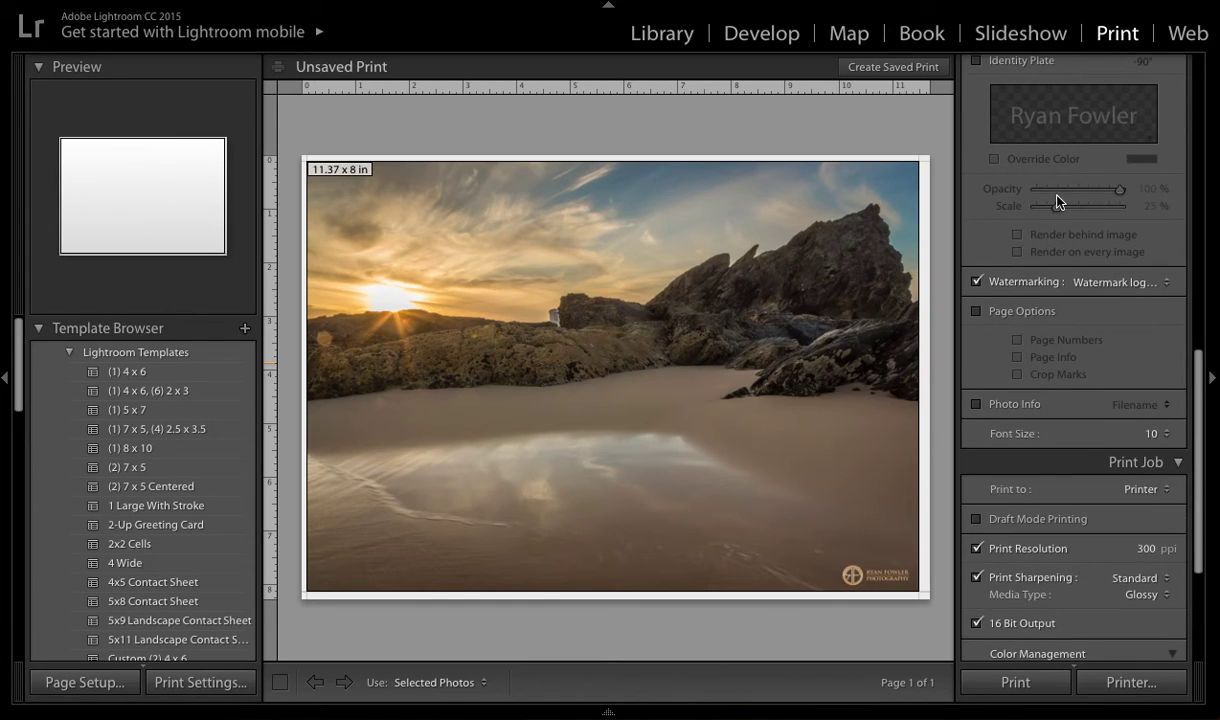
pyautogui.scroll(3, 1057, 196)
pyautogui.scroll(-8, 1057, 196)
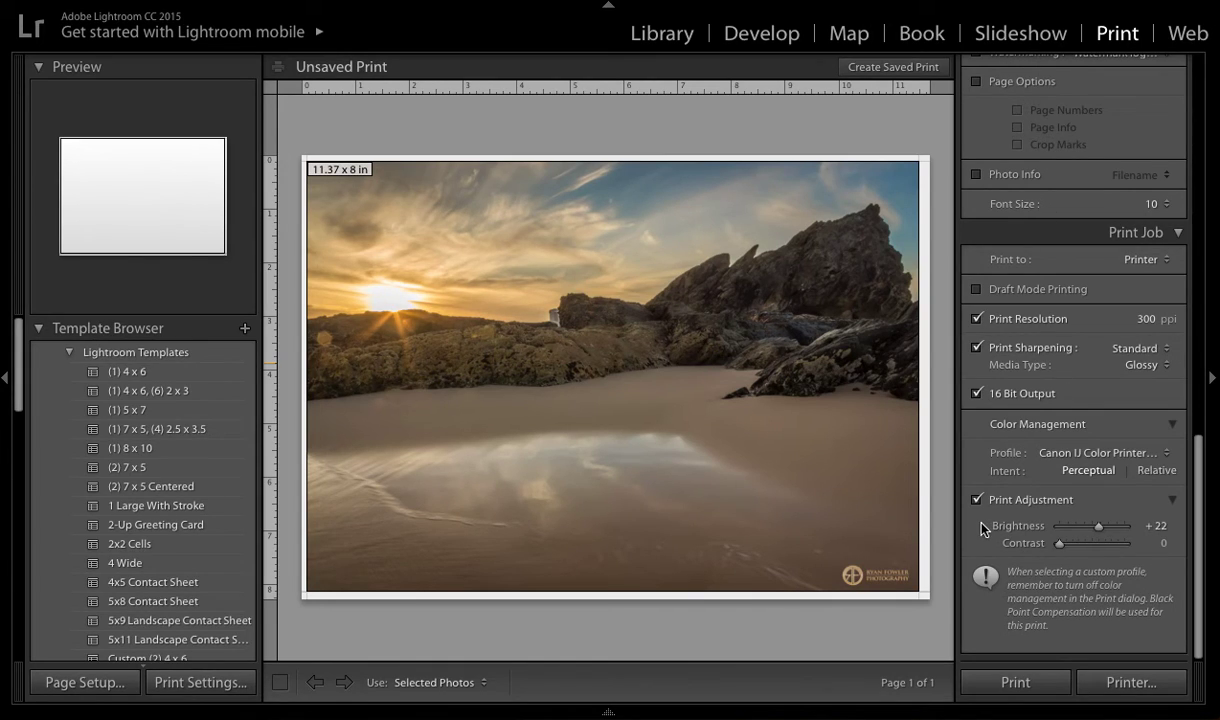
pyautogui.click(988, 683)
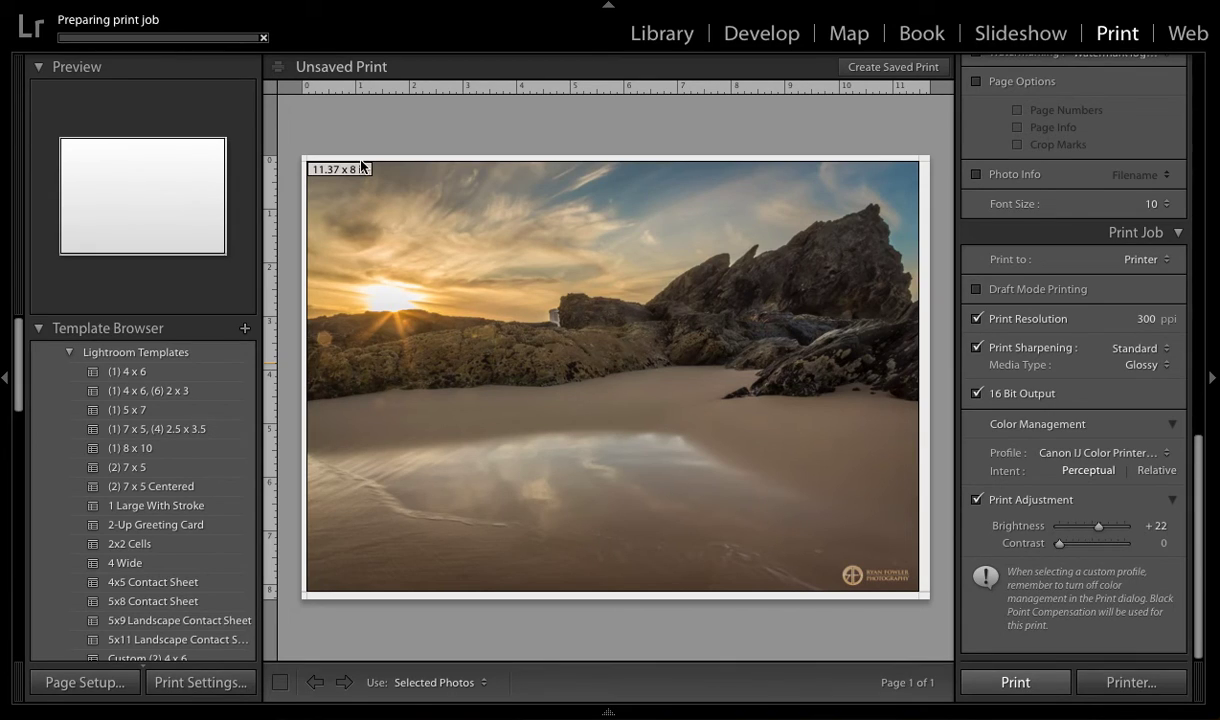